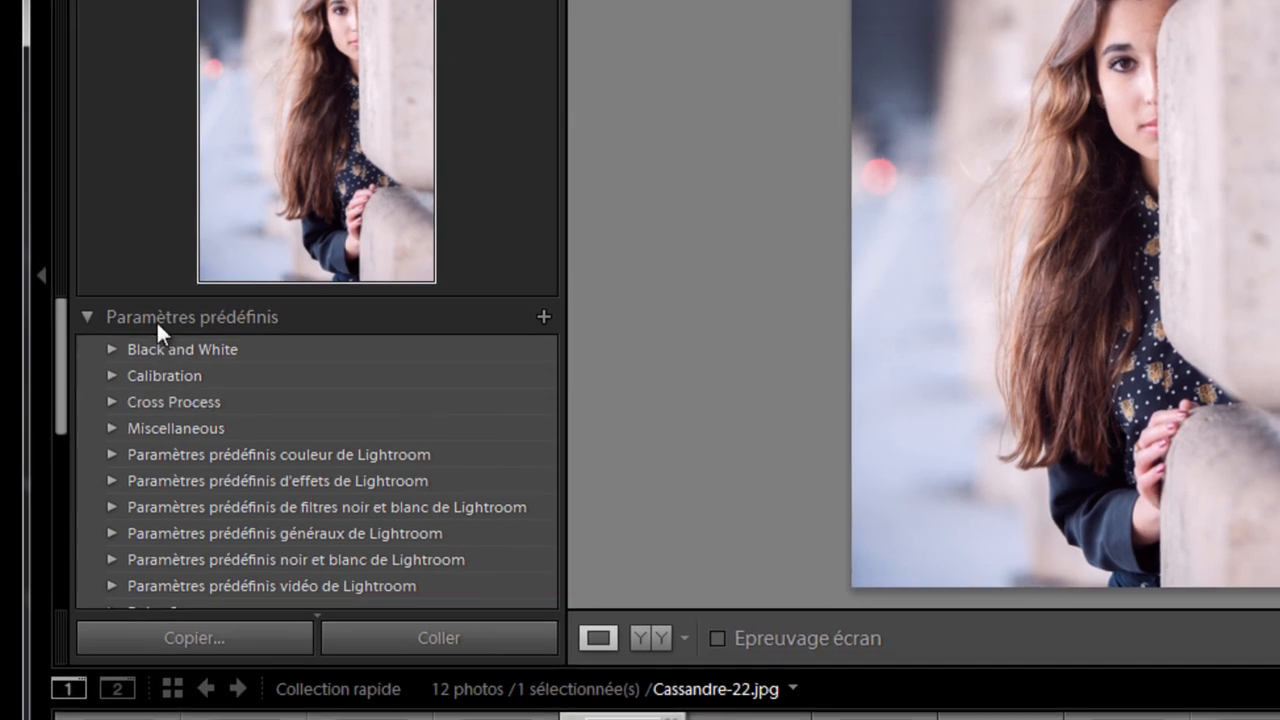
- Create a develop preset folder named blog-22-06-2013 and select it in the preset list
right_click(251, 349)
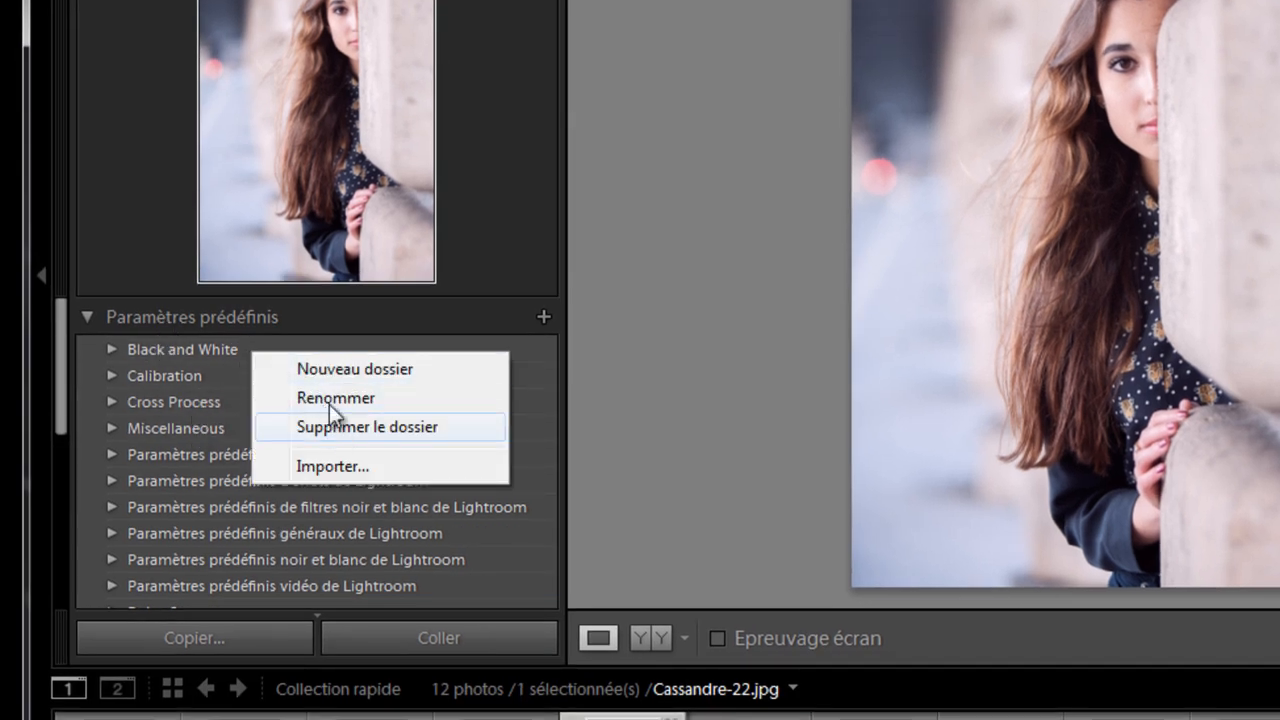
click(334, 368)
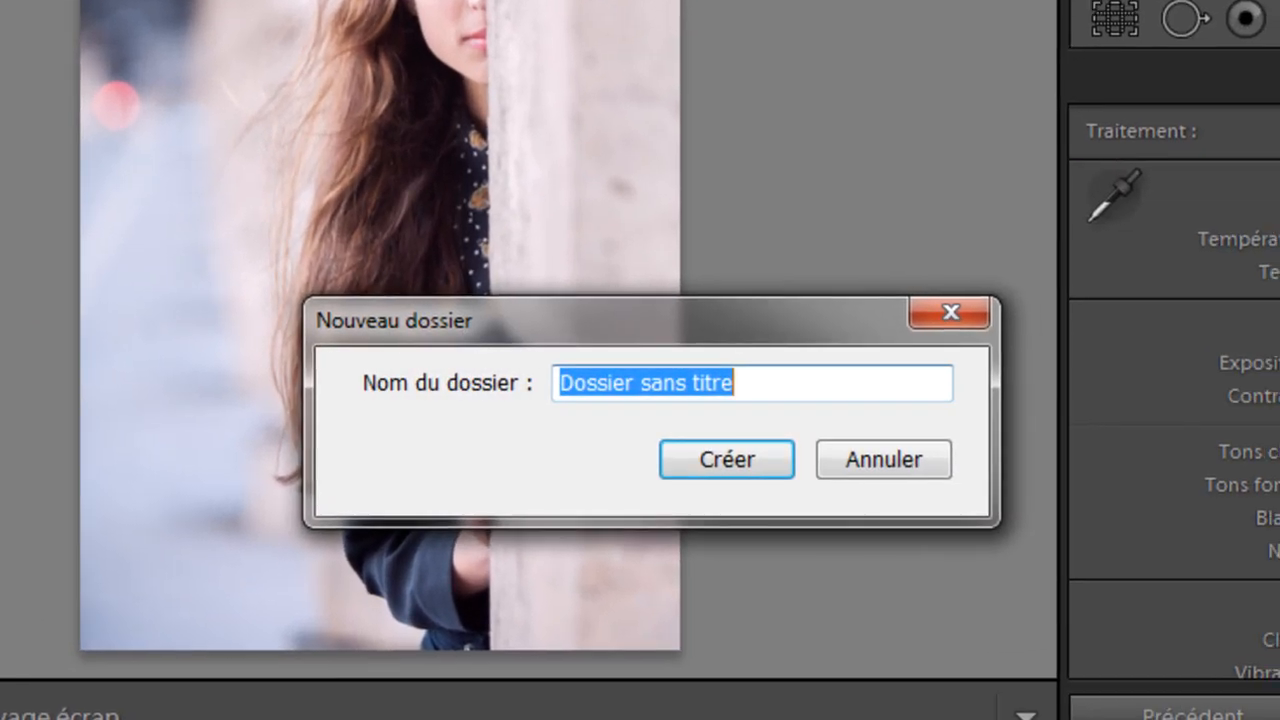
text(blog-22-06-2013)
key(Return)
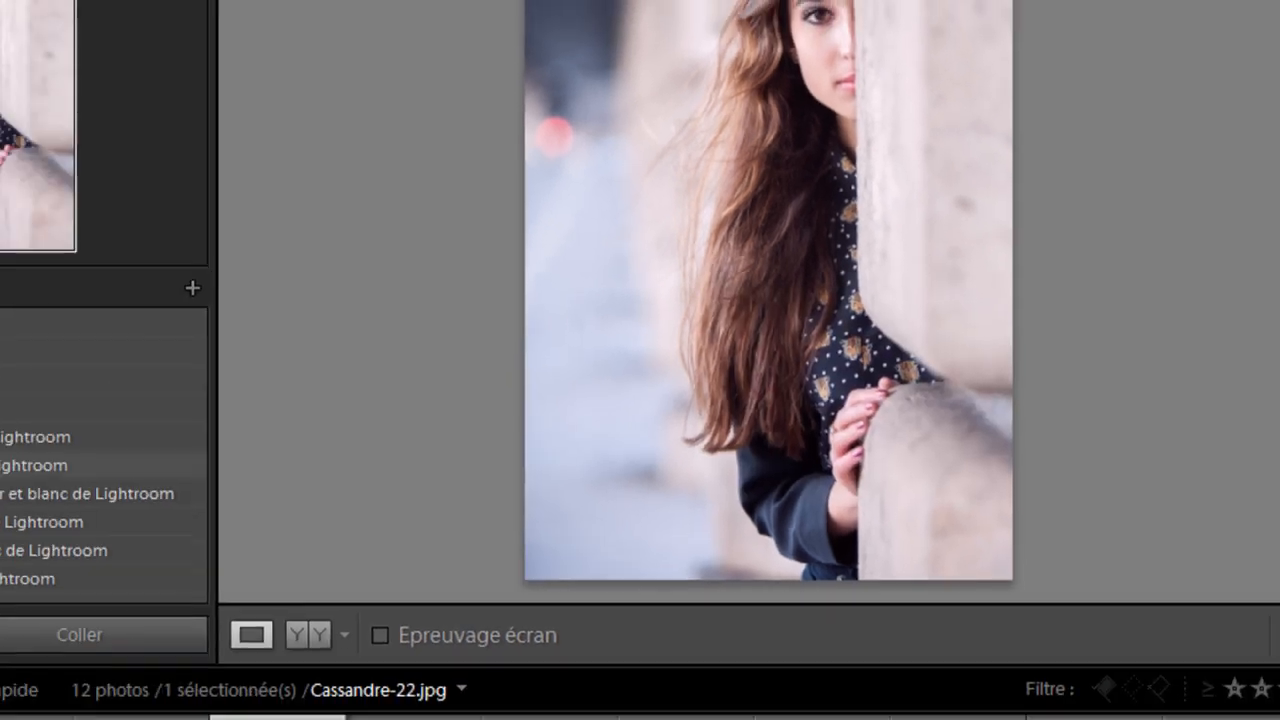
scroll(102, 400, down, 3)
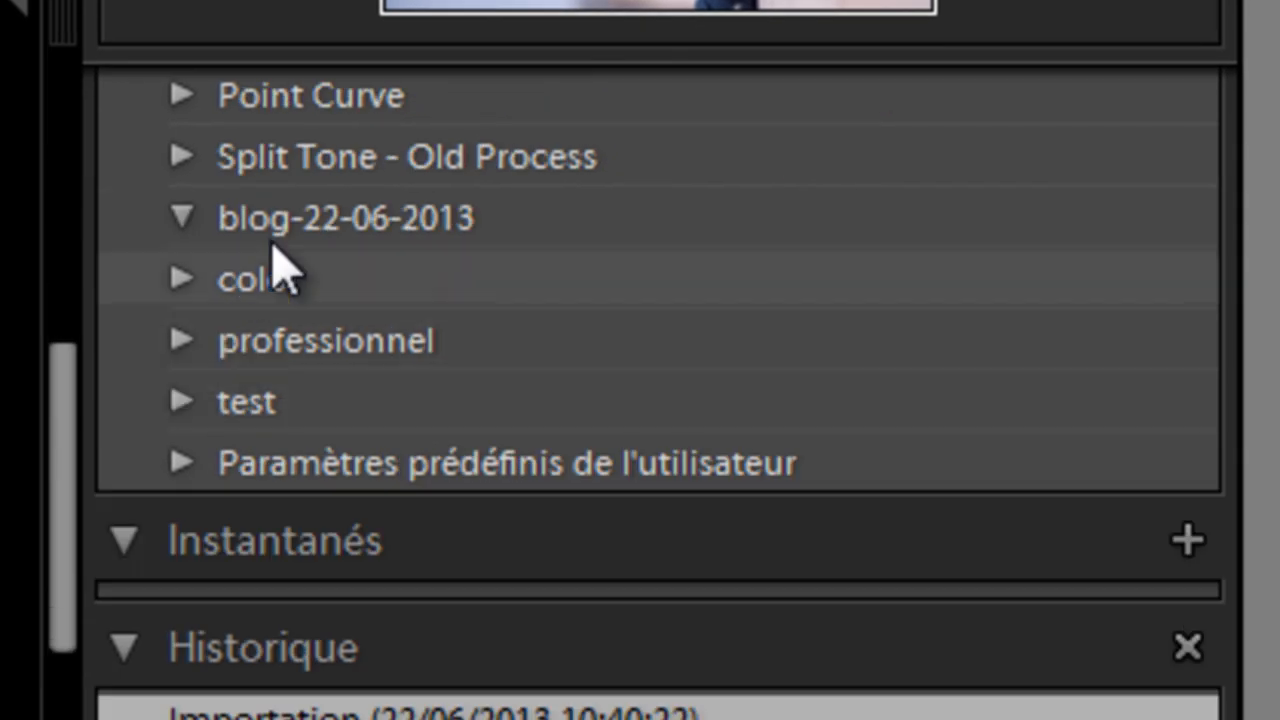
click(149, 450)
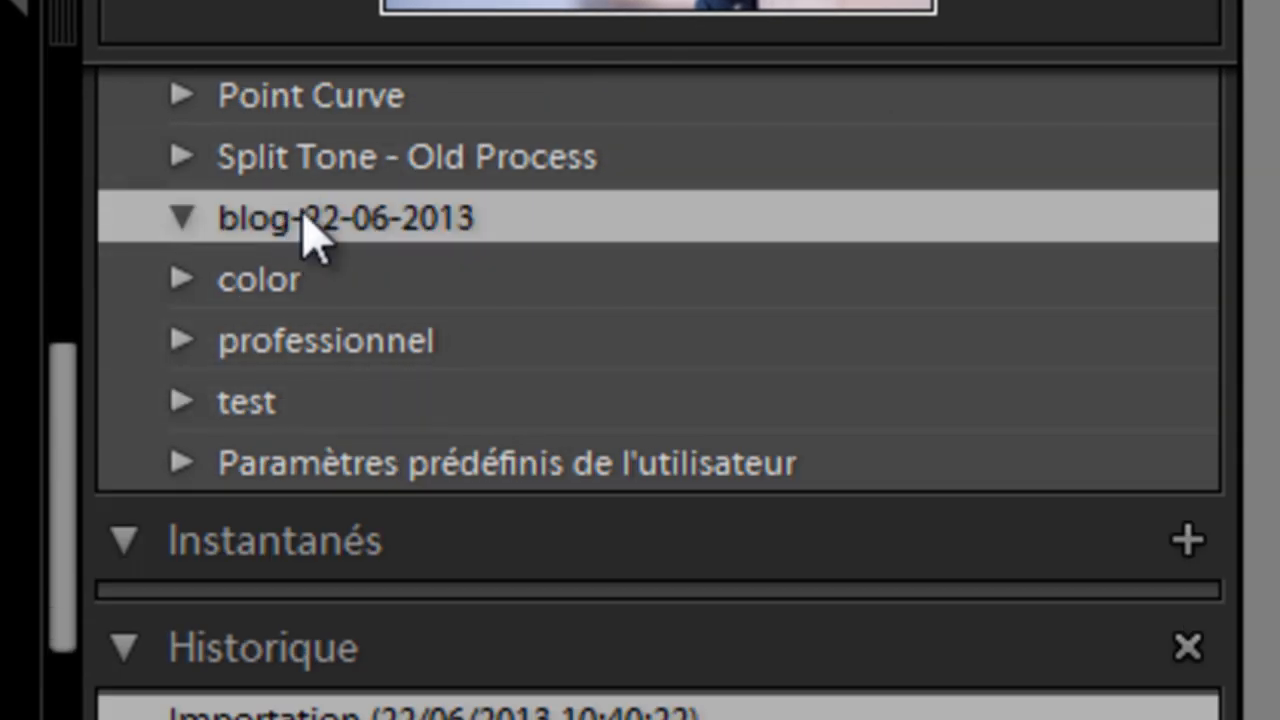
- Examine which settings can be saved in a new develop preset, without creating one
scroll(786, 380, up, 5)
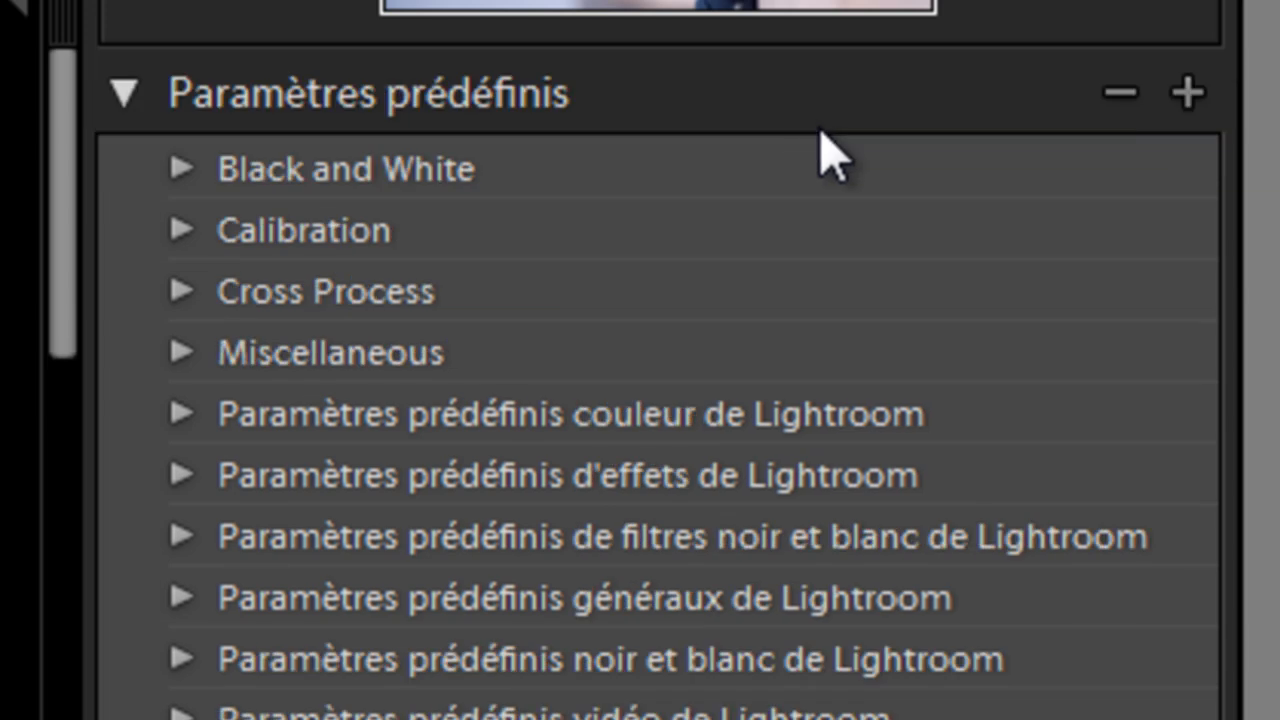
click(1187, 93)
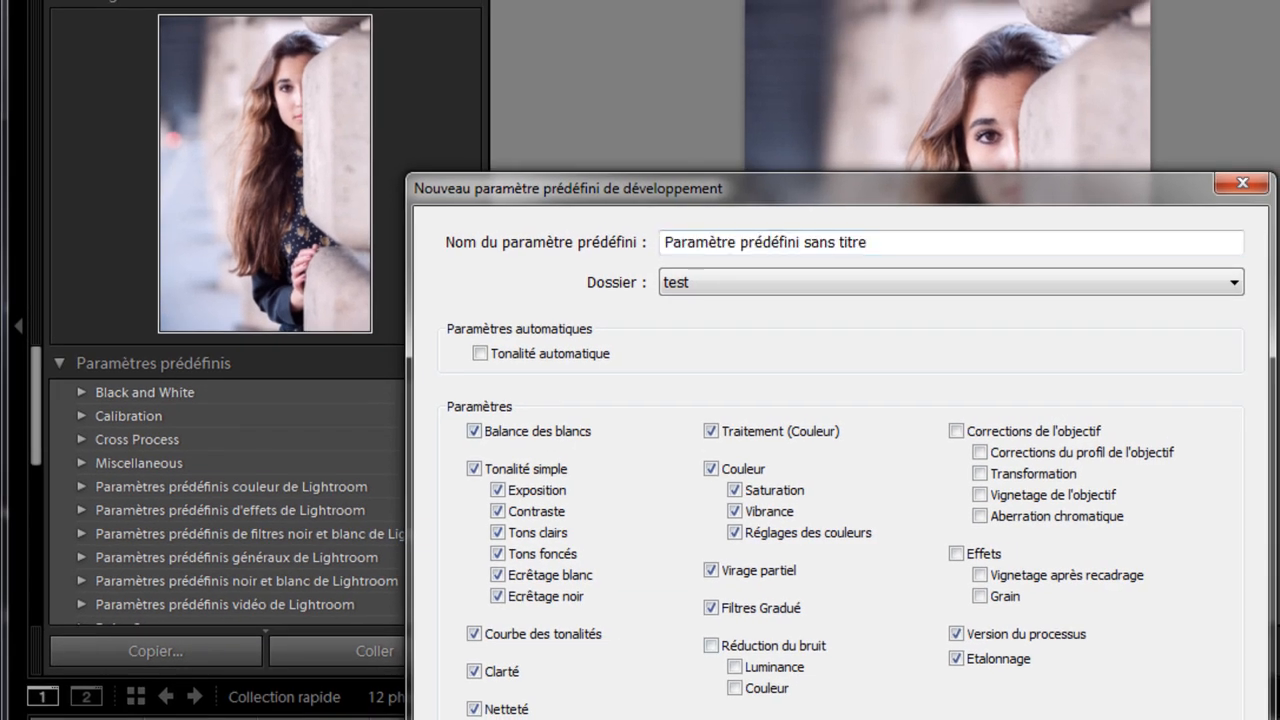
key(Escape)
scroll(300, 507, down, 3)
scroll(300, 507, up, 3)
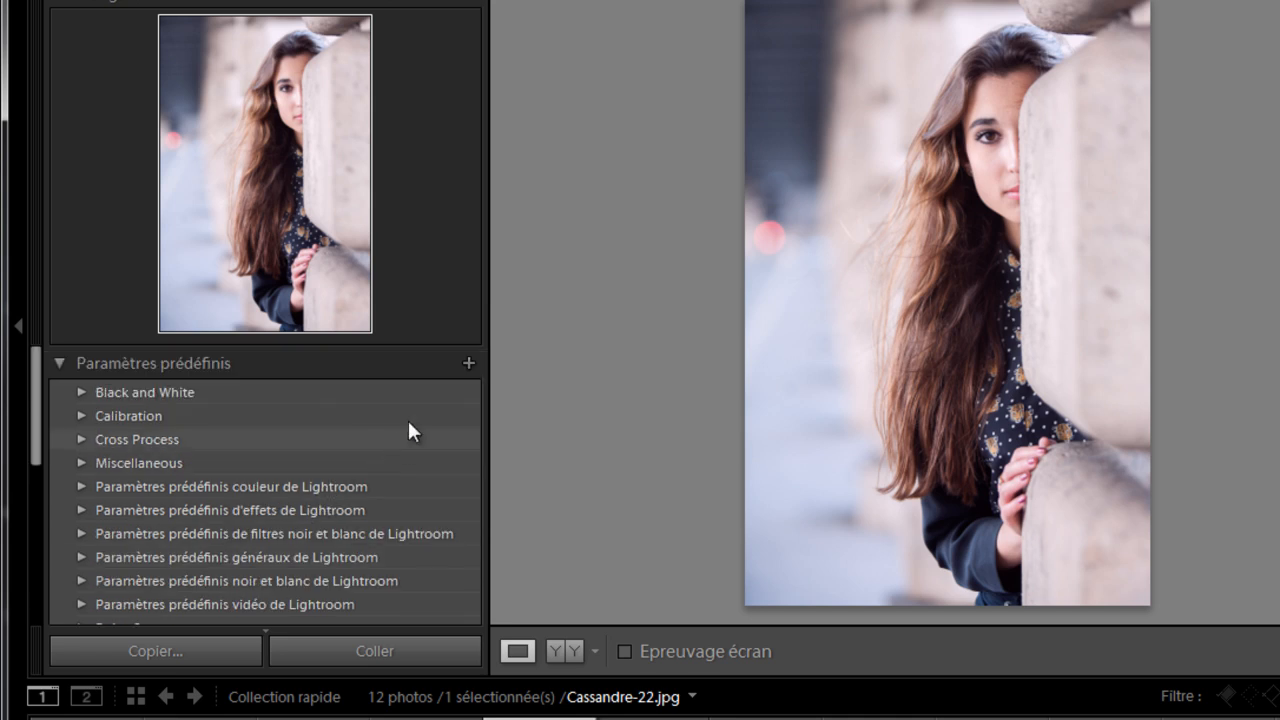
click(468, 363)
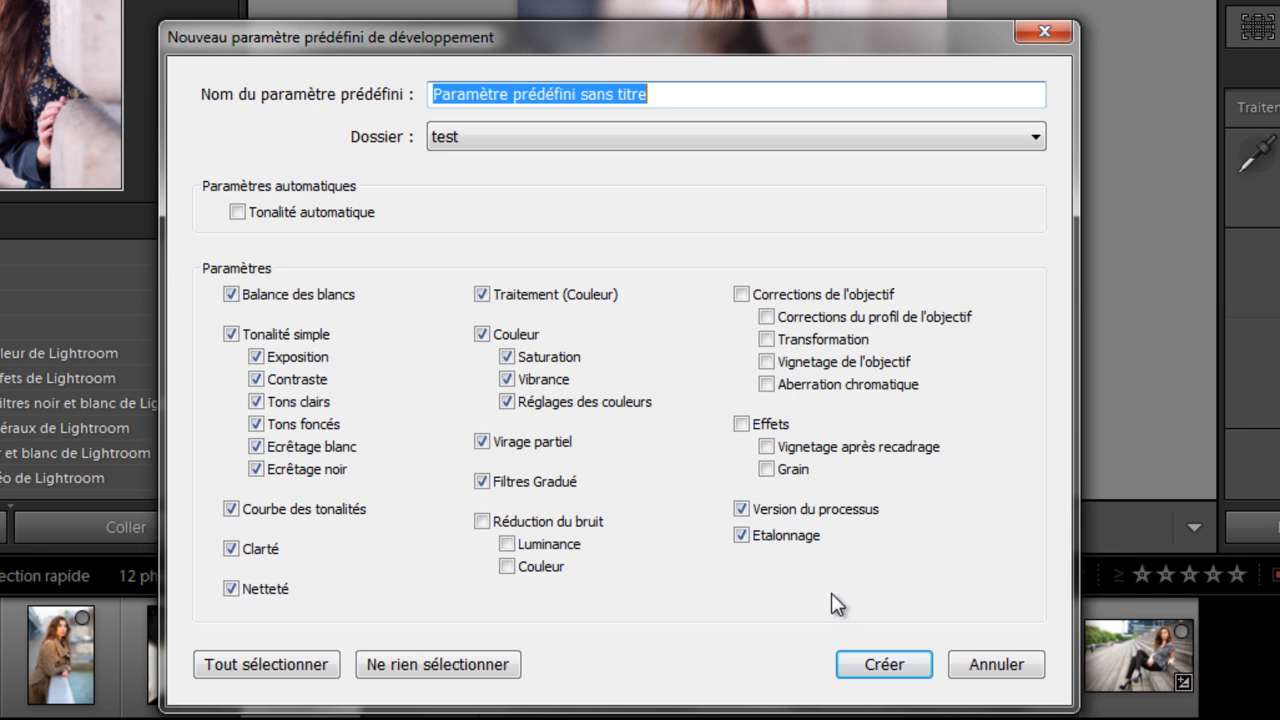
click(986, 655)
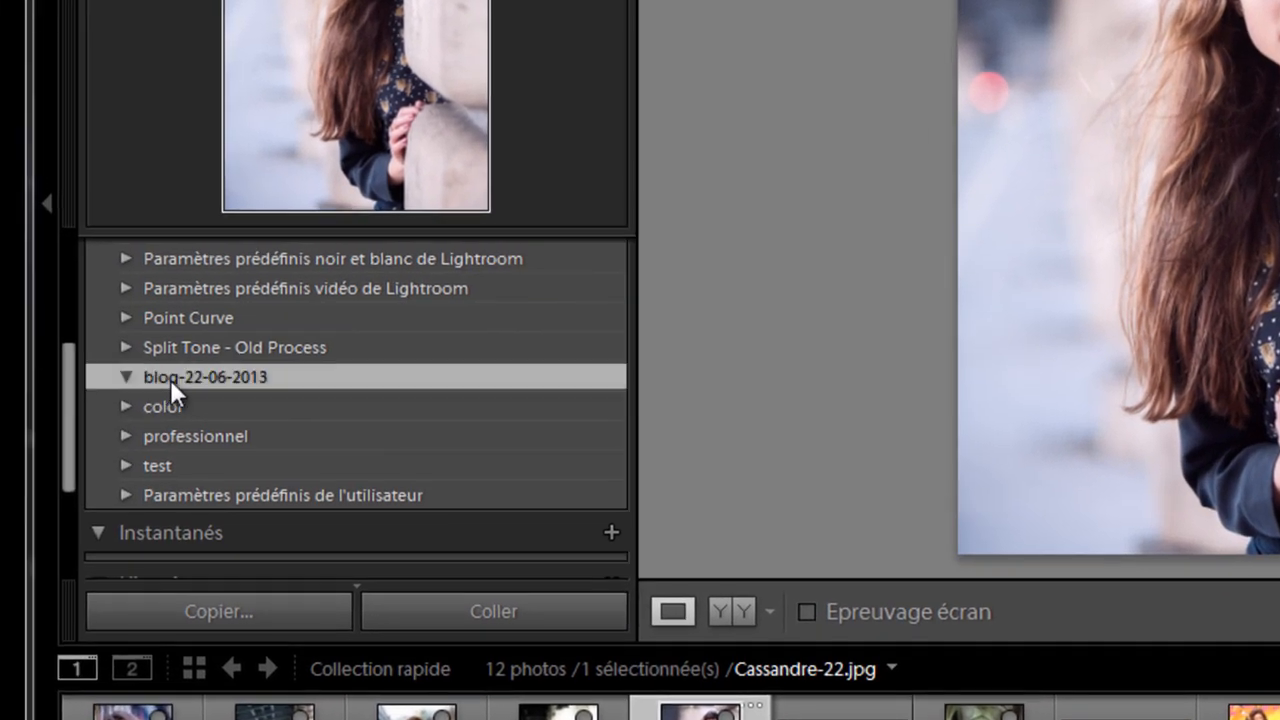
- Import the three Deviens-photographe noir et blanc lrtemplate files from the 22-06-2013 folder into the blog-22-06-2013 preset folder
right_click(168, 369)
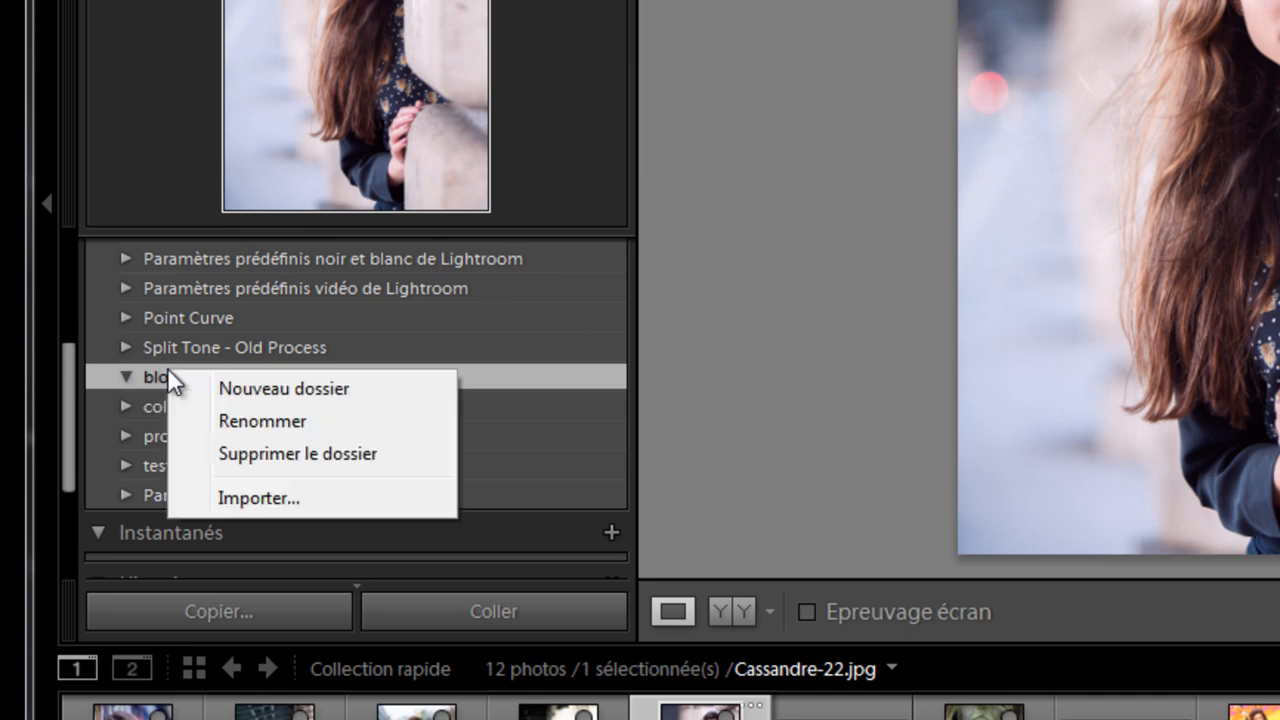
click(257, 498)
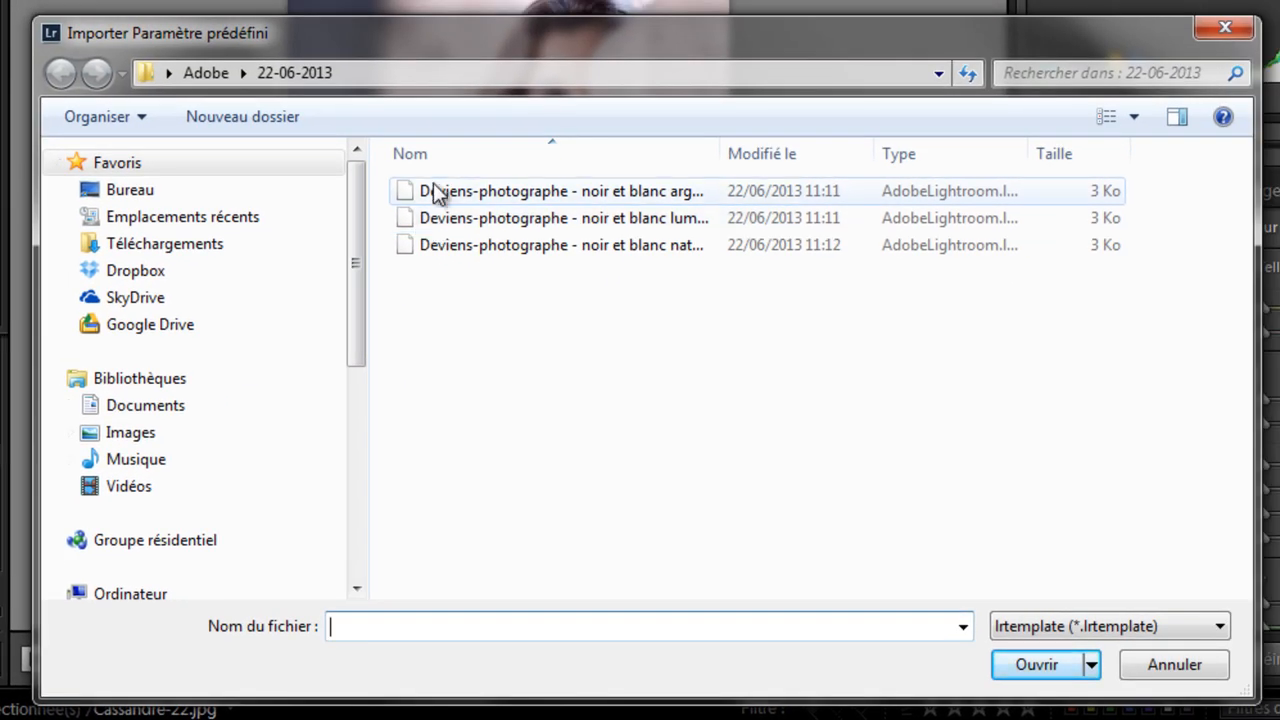
click(433, 185)
shift+click(428, 245)
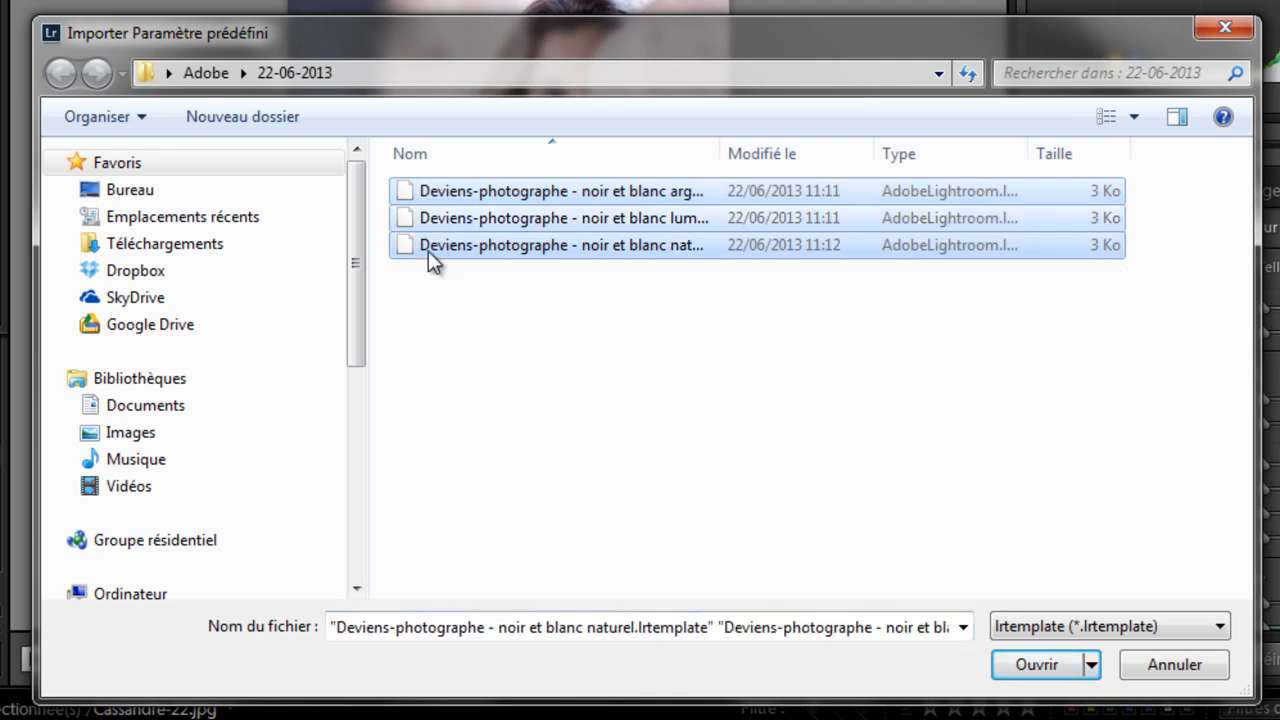
click(1019, 665)
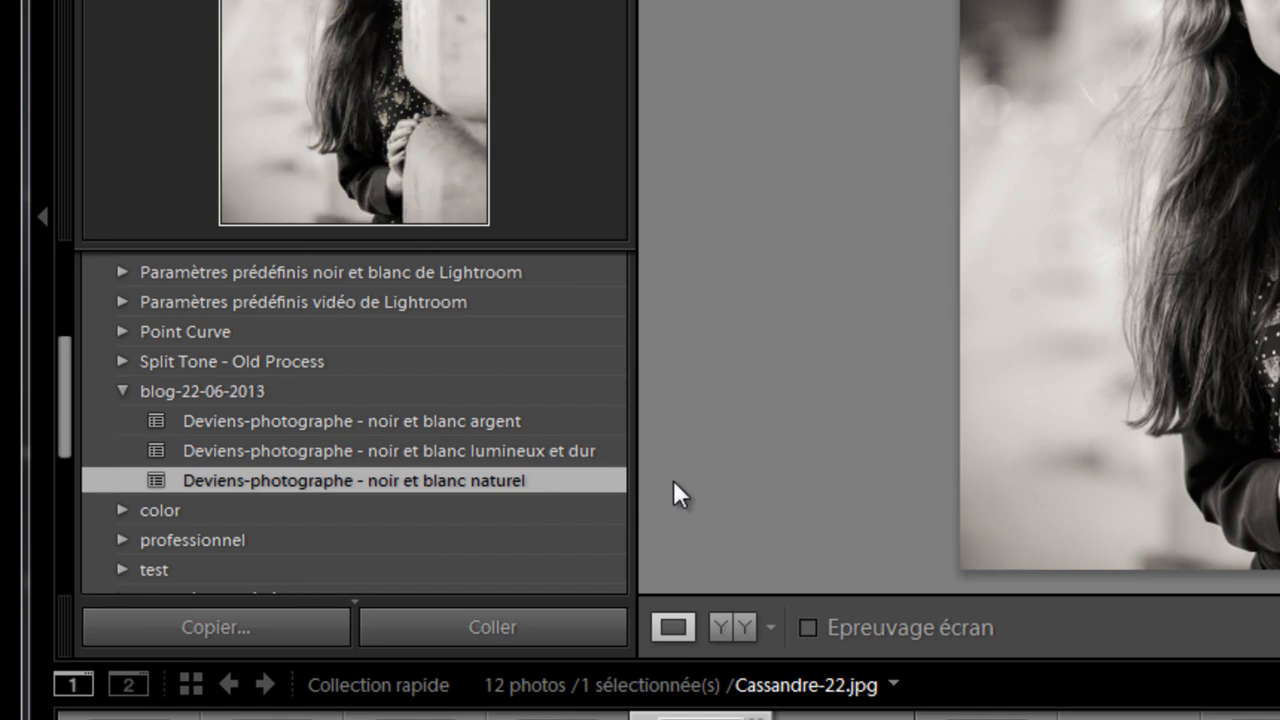
- Undo the applied preset, and try the noir et blanc argent and noir et blanc naturel presets on the portrait, undoing each
key(ctrl+z)
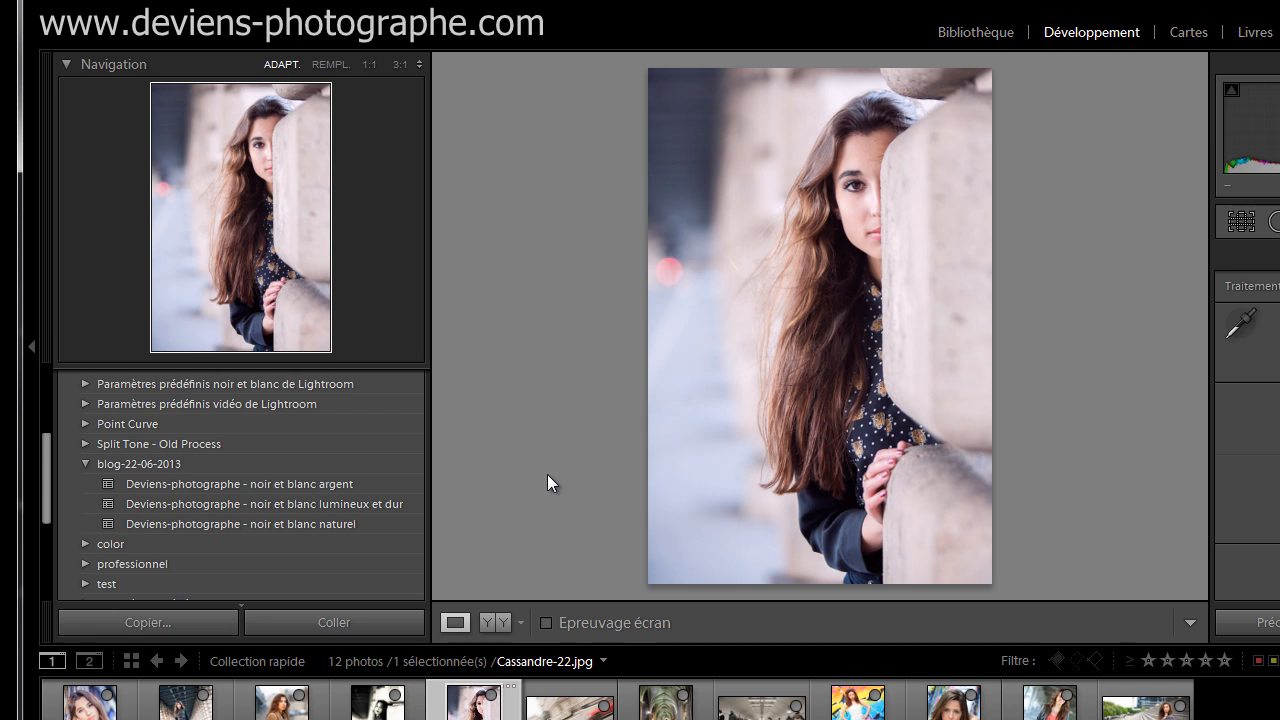
click(321, 473)
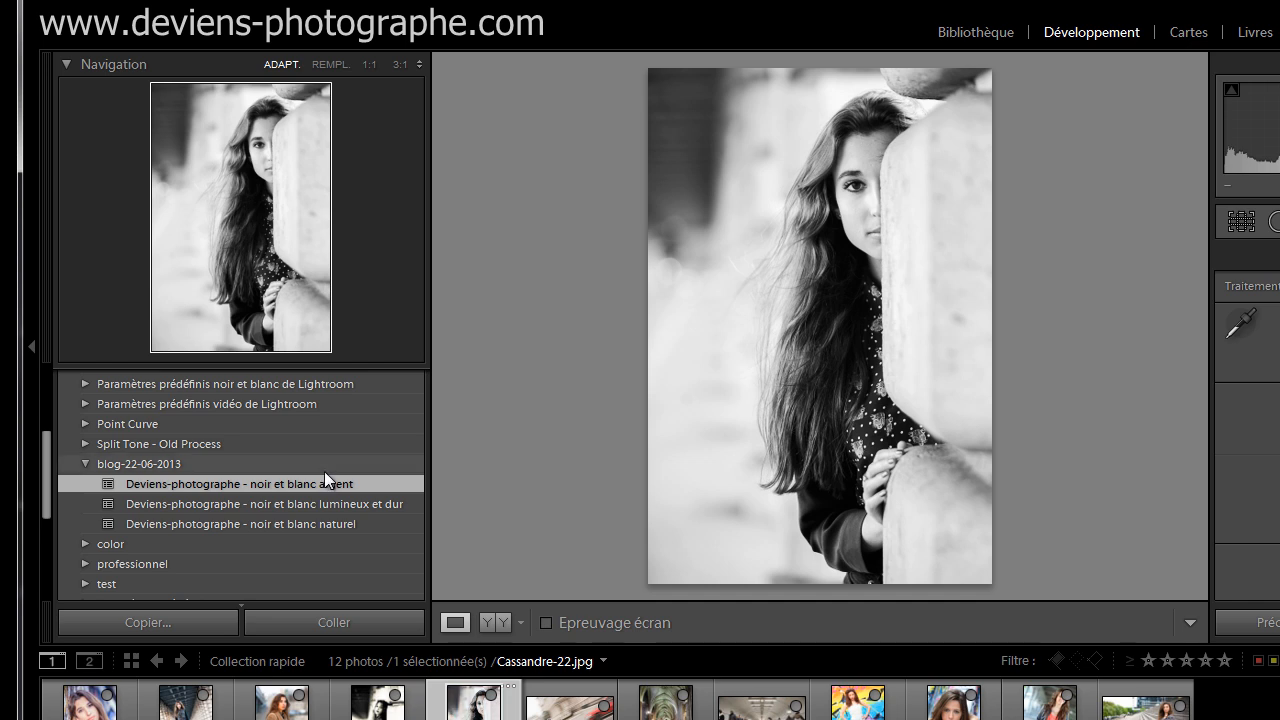
key(ctrl+z)
click(326, 523)
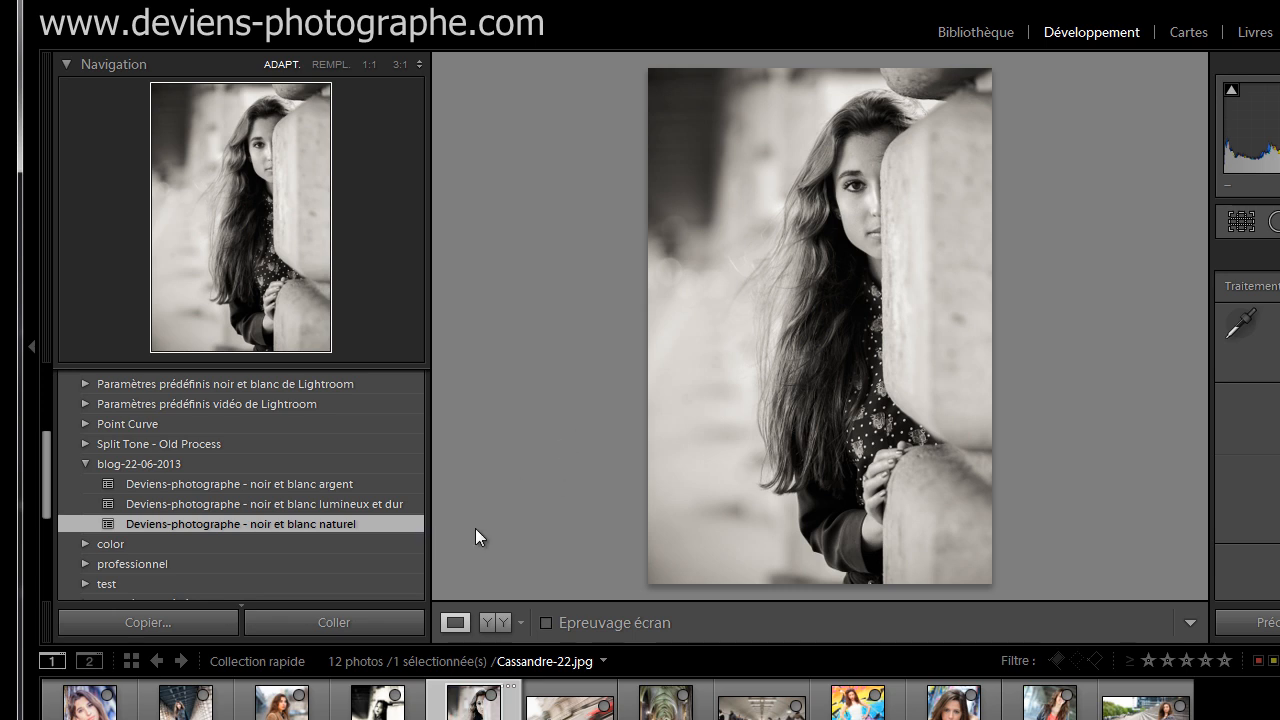
key(ctrl+z)
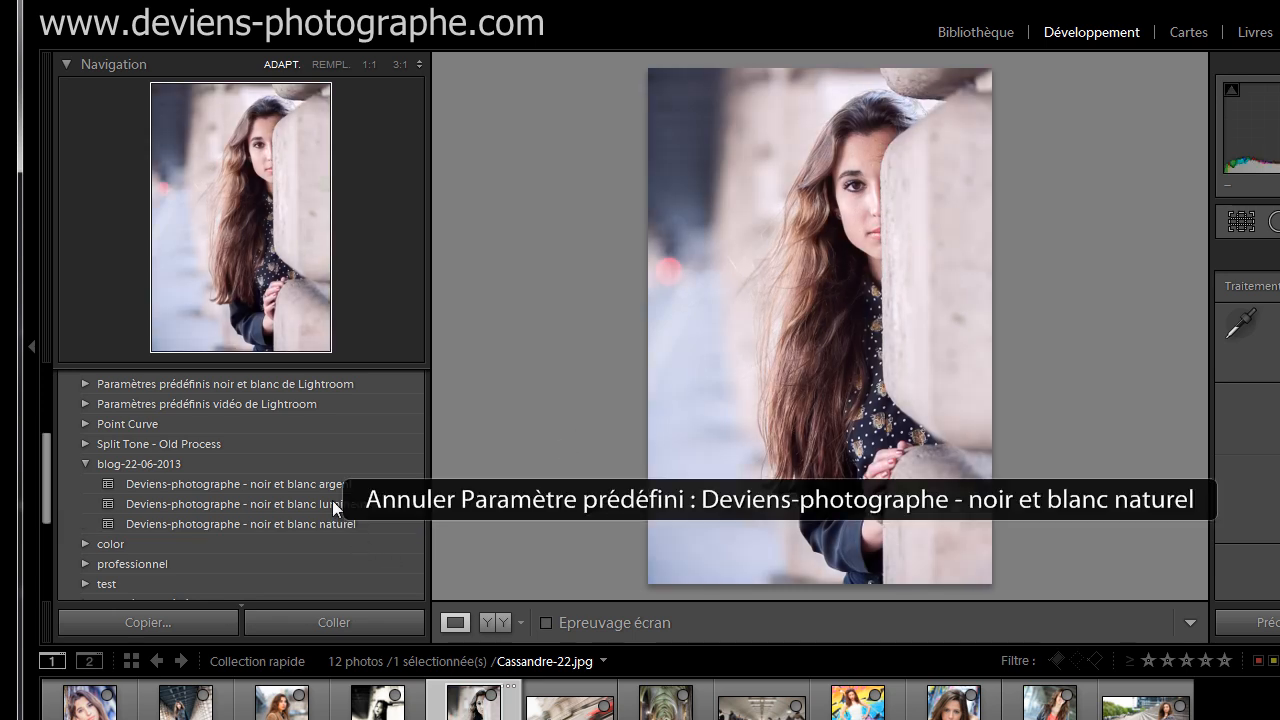
- Try the noir et blanc lumineux et dur preset on the portrait and undo it
mouse_move(332, 500)
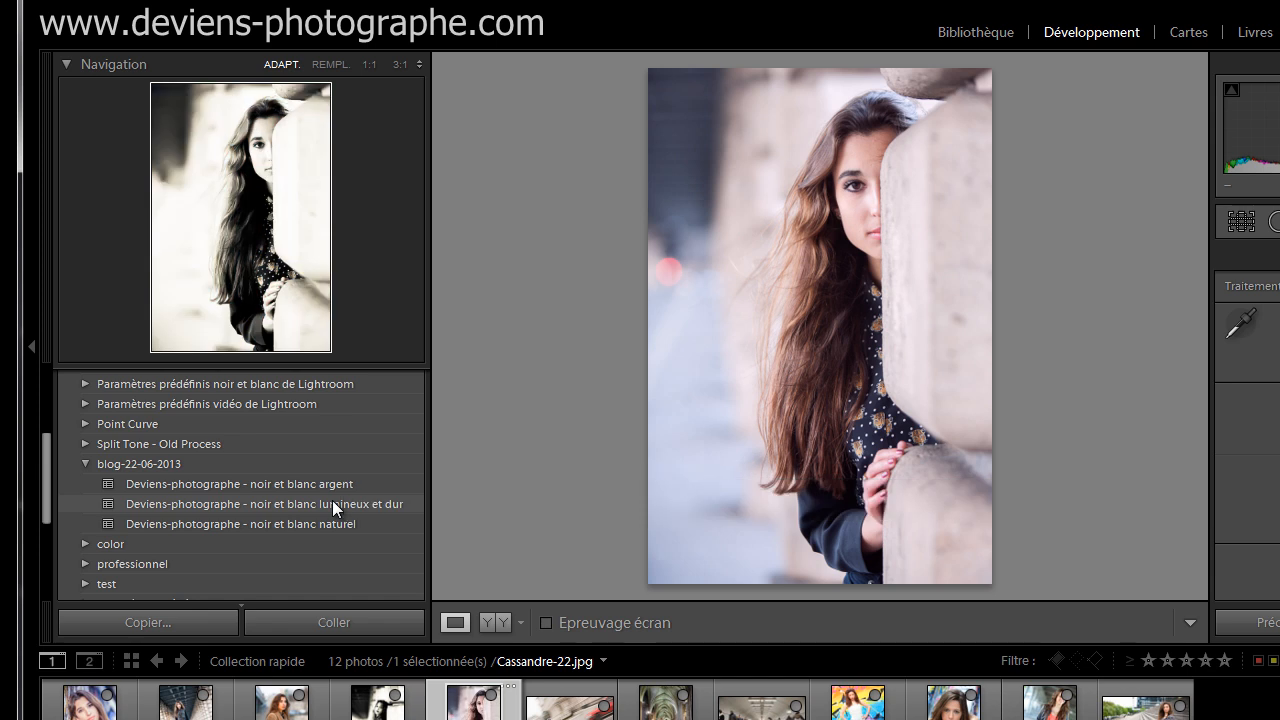
click(332, 503)
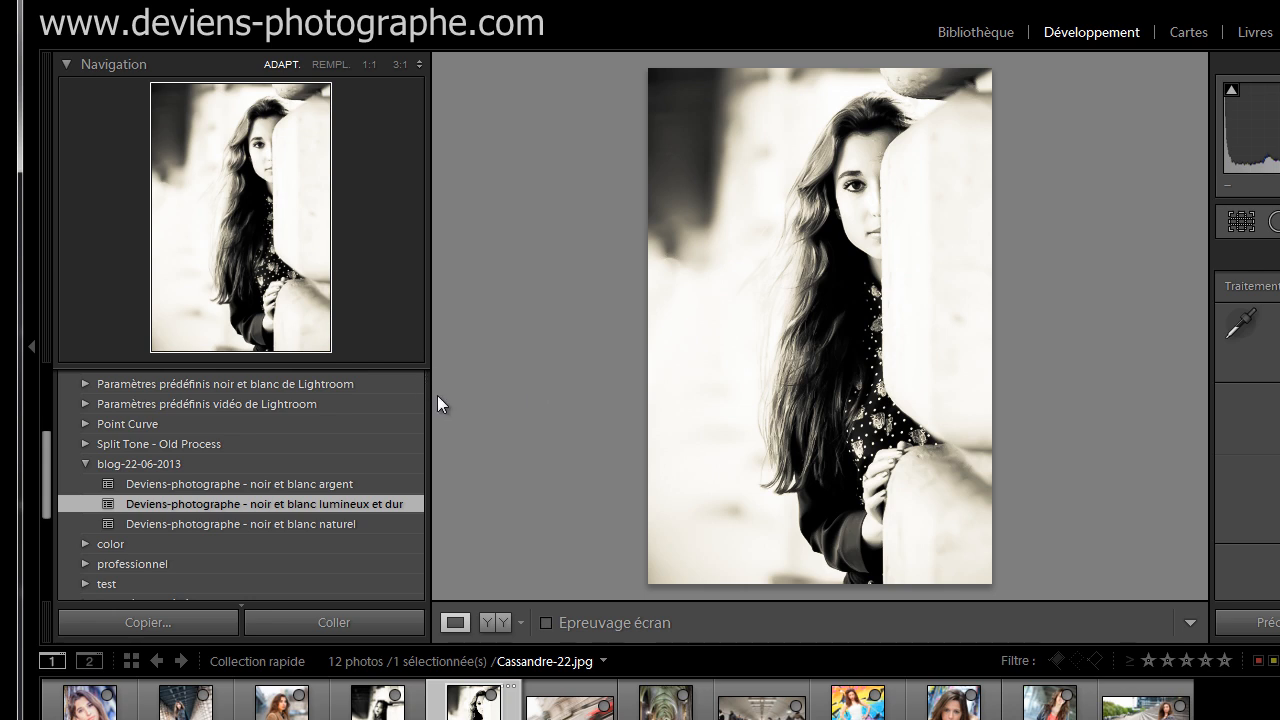
key(ctrl+z)
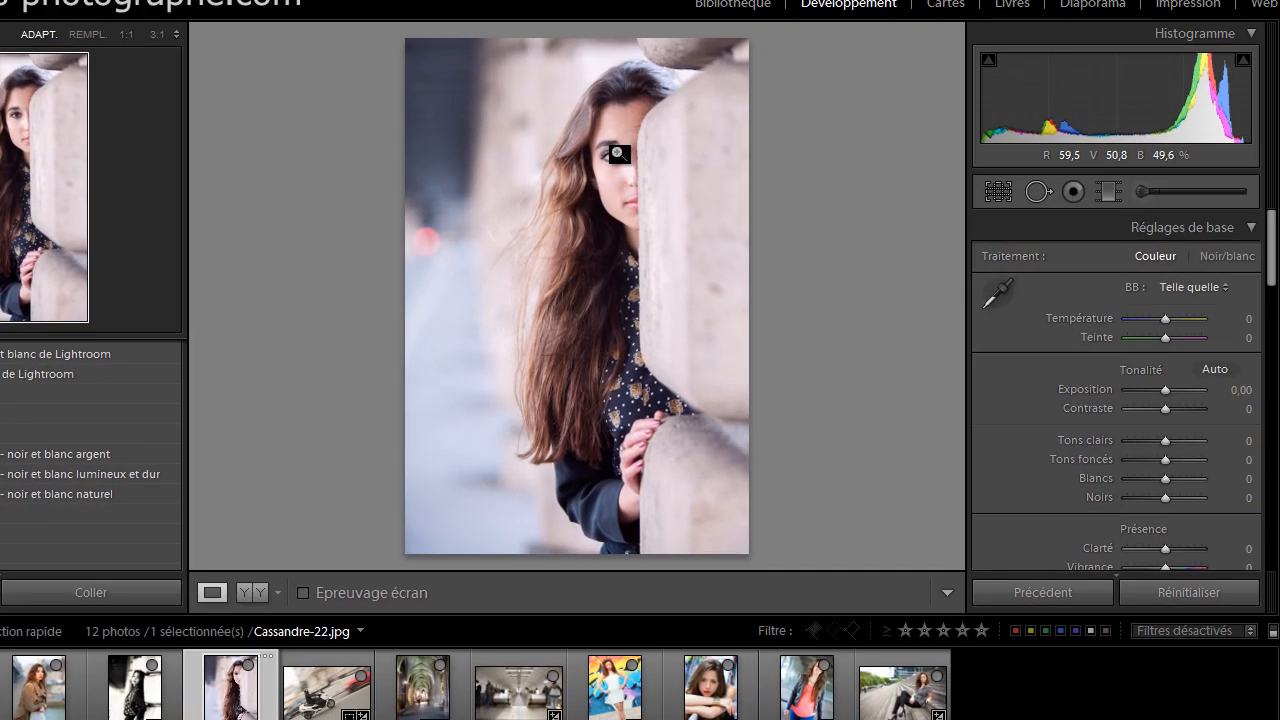
- Examine the eye, skin and mouth of the colour portrait at 1:1 magnification
click(612, 136)
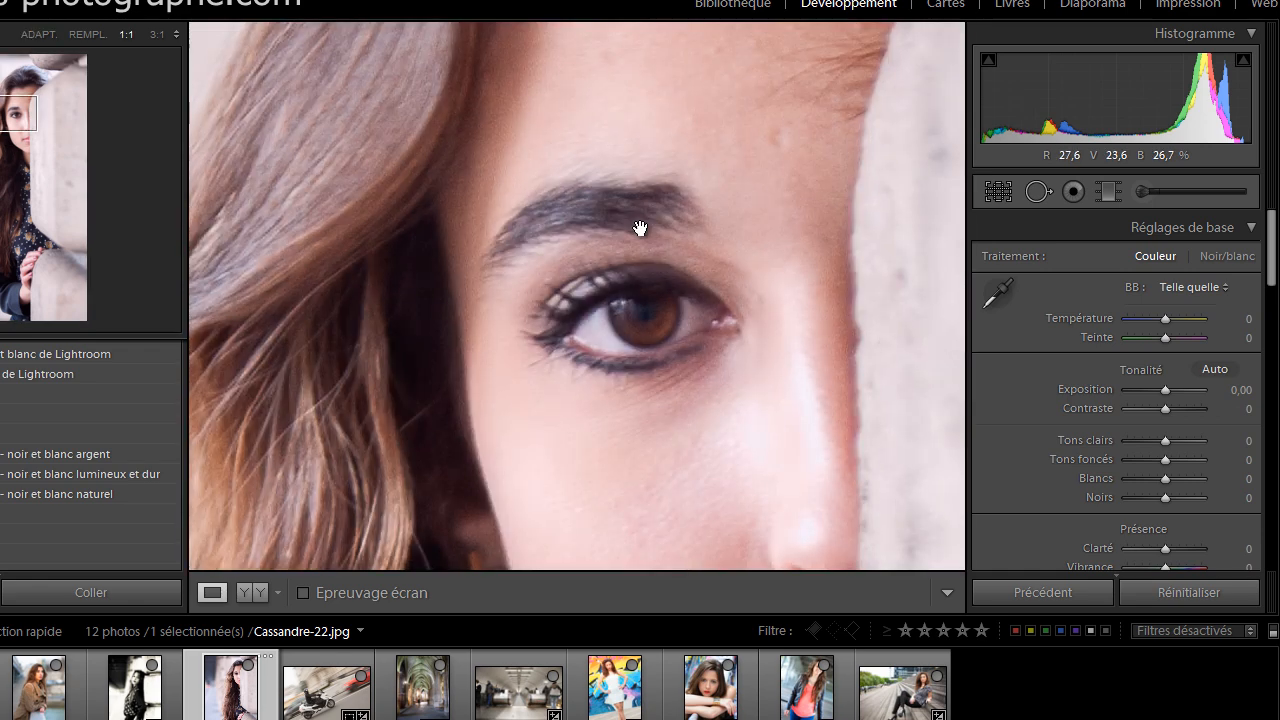
drag(645, 297, 646, 289)
drag(621, 161, 639, 201)
scroll(639, 201, down, 10)
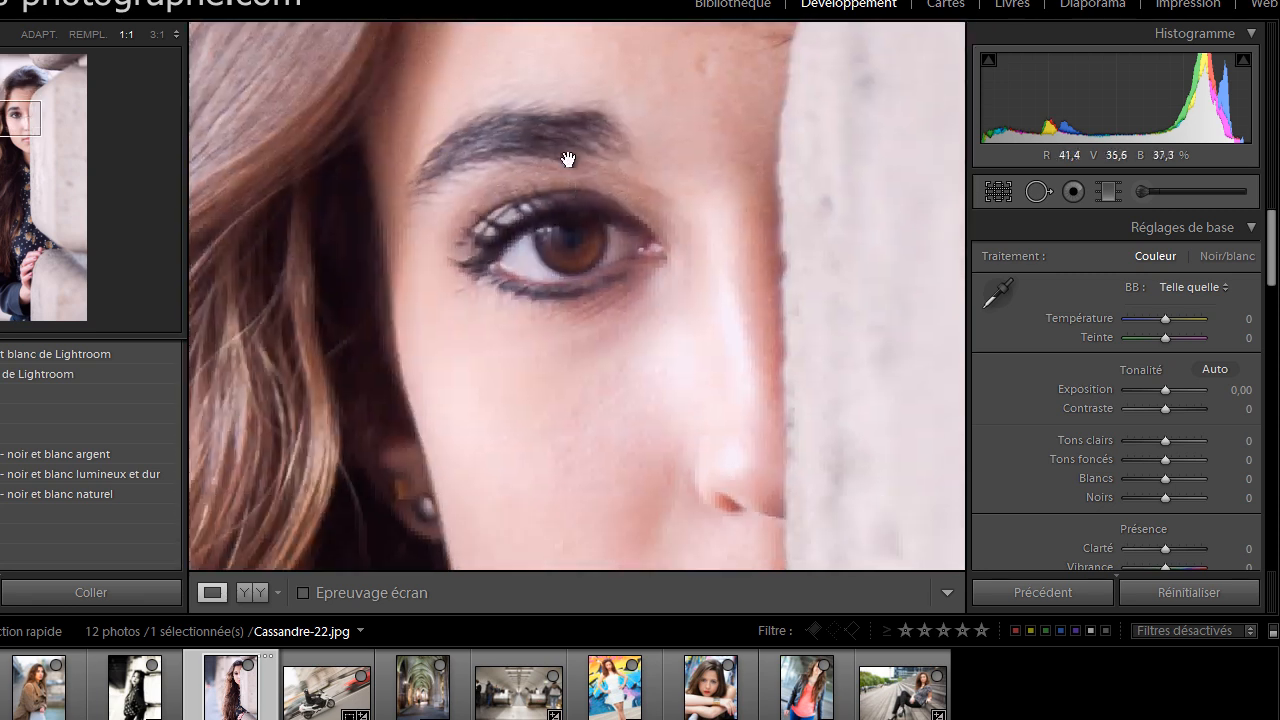
click(567, 160)
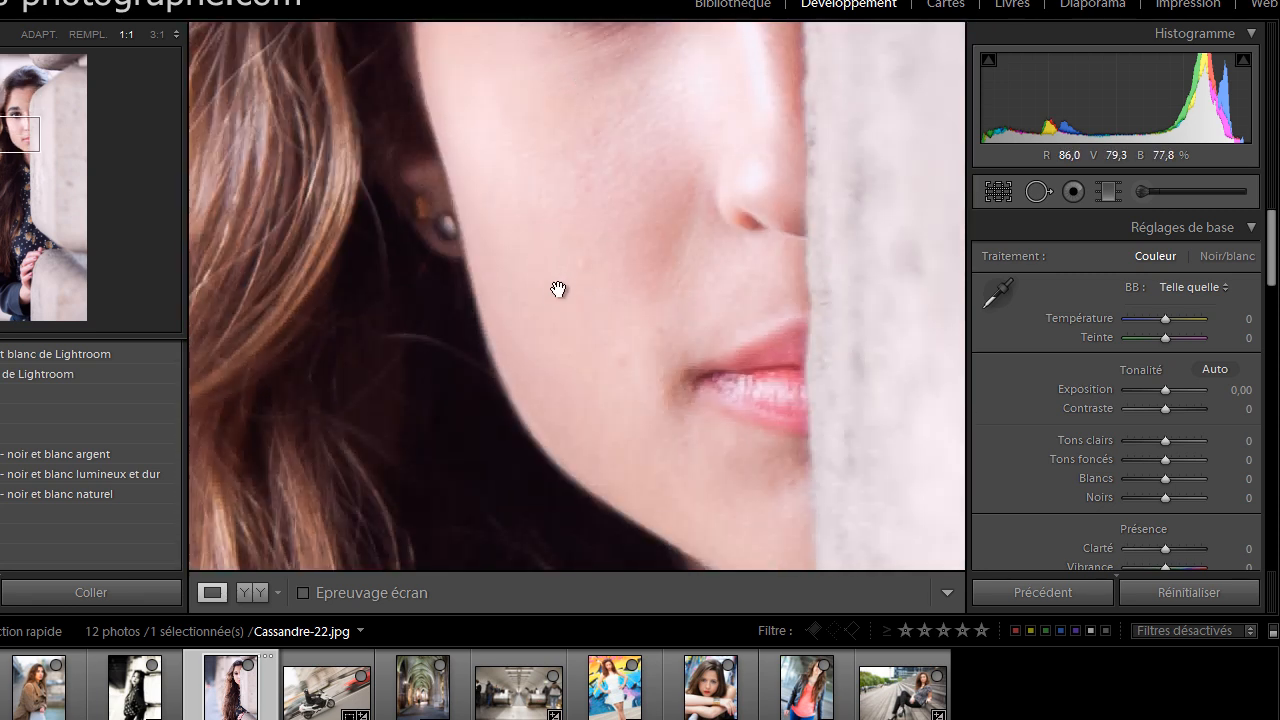
click(582, 399)
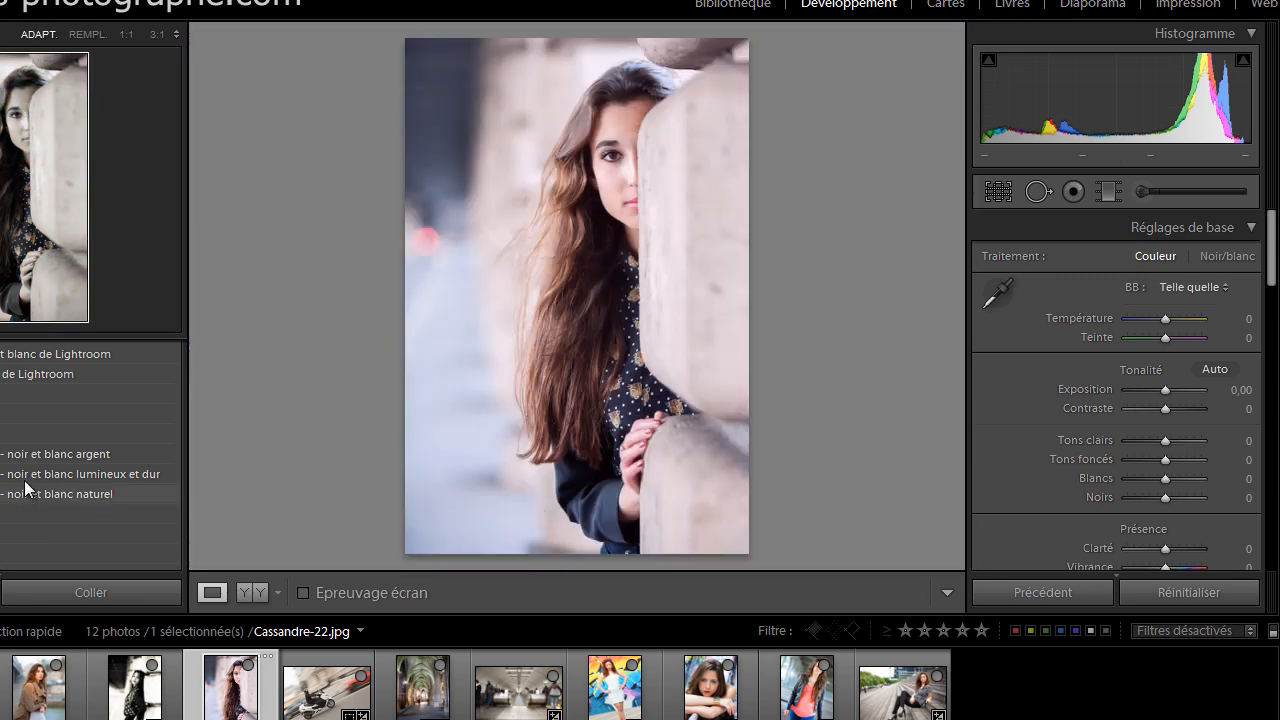
- Apply the Deviens-photographe - noir et blanc lumineux et dur preset to the portrait
click(25, 471)
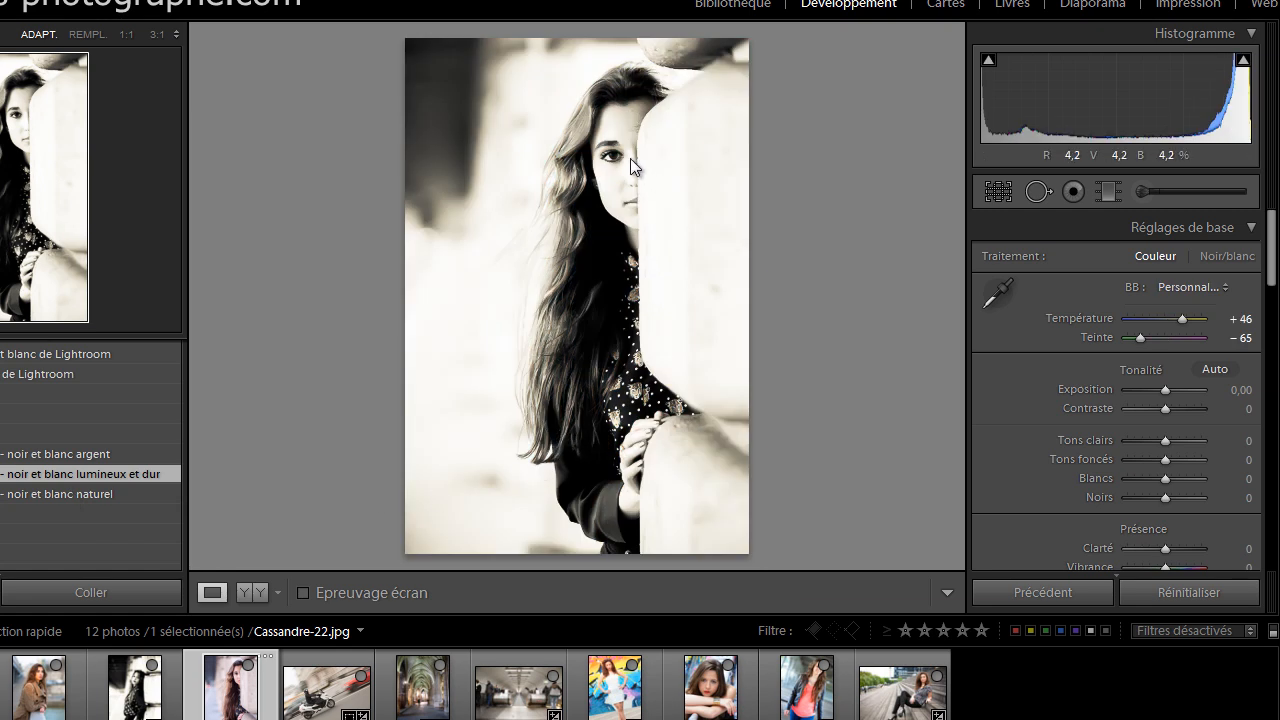
click(613, 188)
click(613, 188)
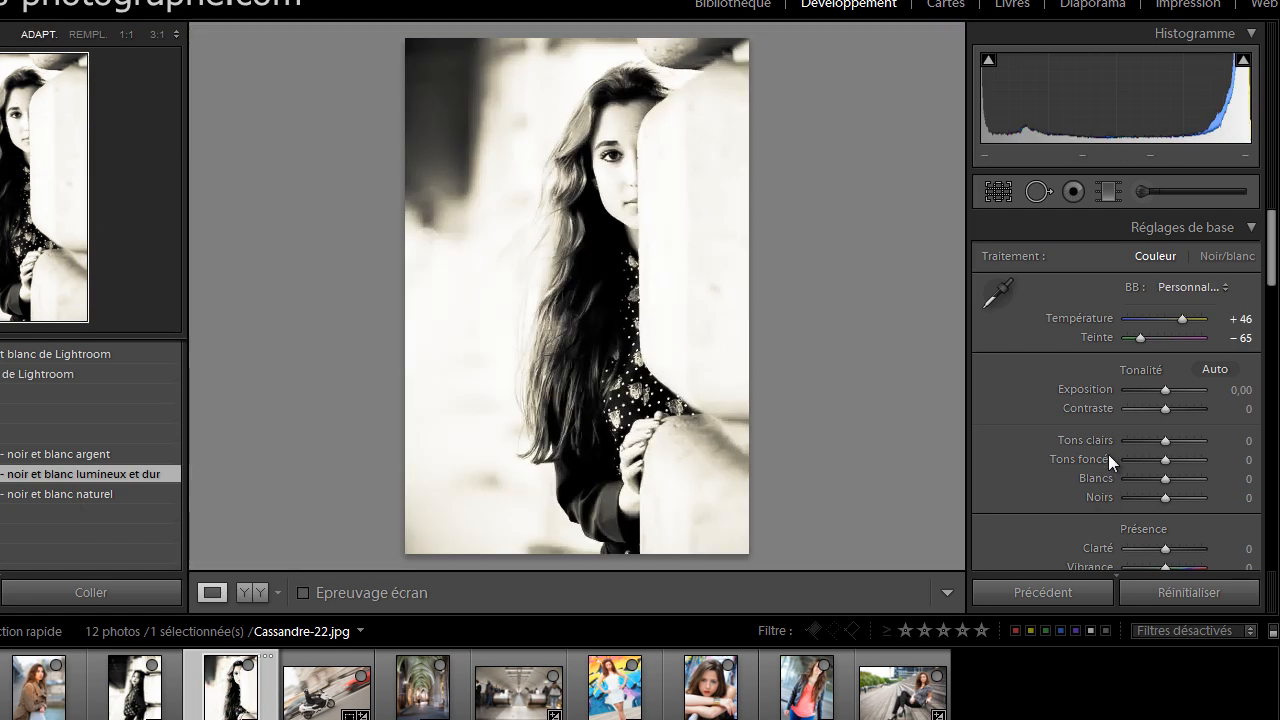
- Review the portrait's basic and tone curve settings, and show the sliders of its black-and-white mix
scroll(1110, 321, down, 8)
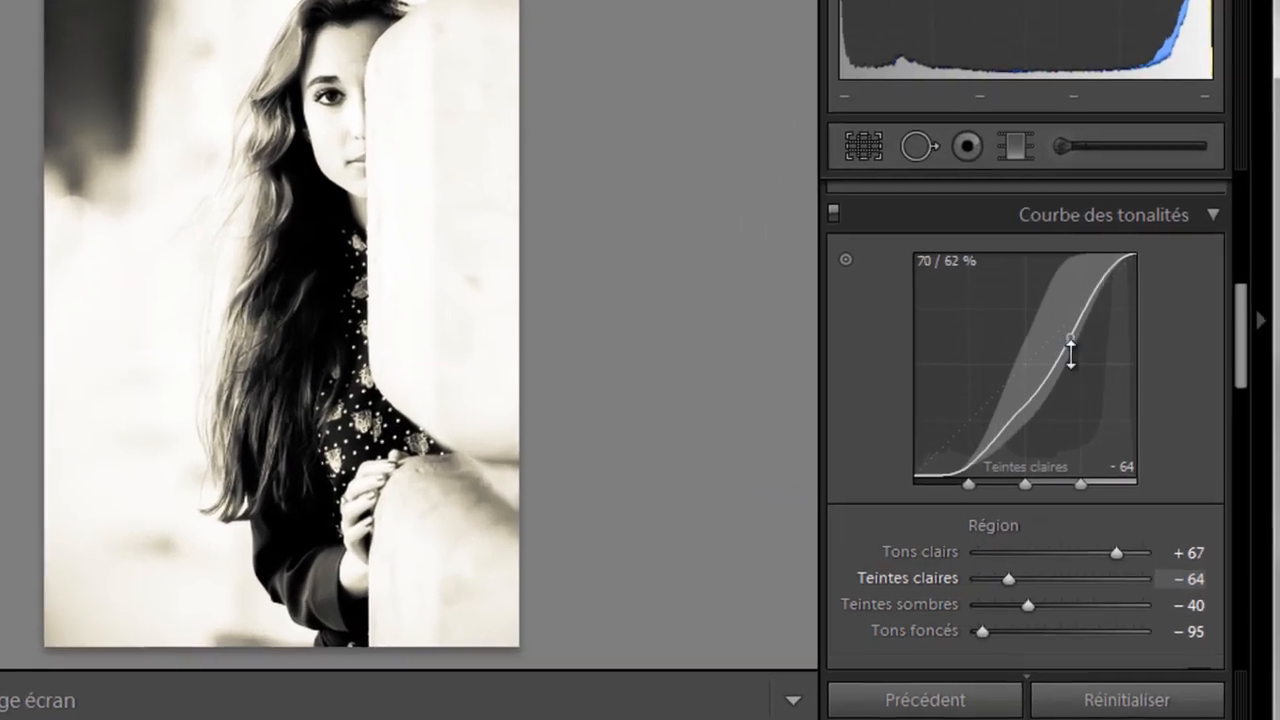
scroll(1079, 348, up, 6)
scroll(1103, 351, down, 6)
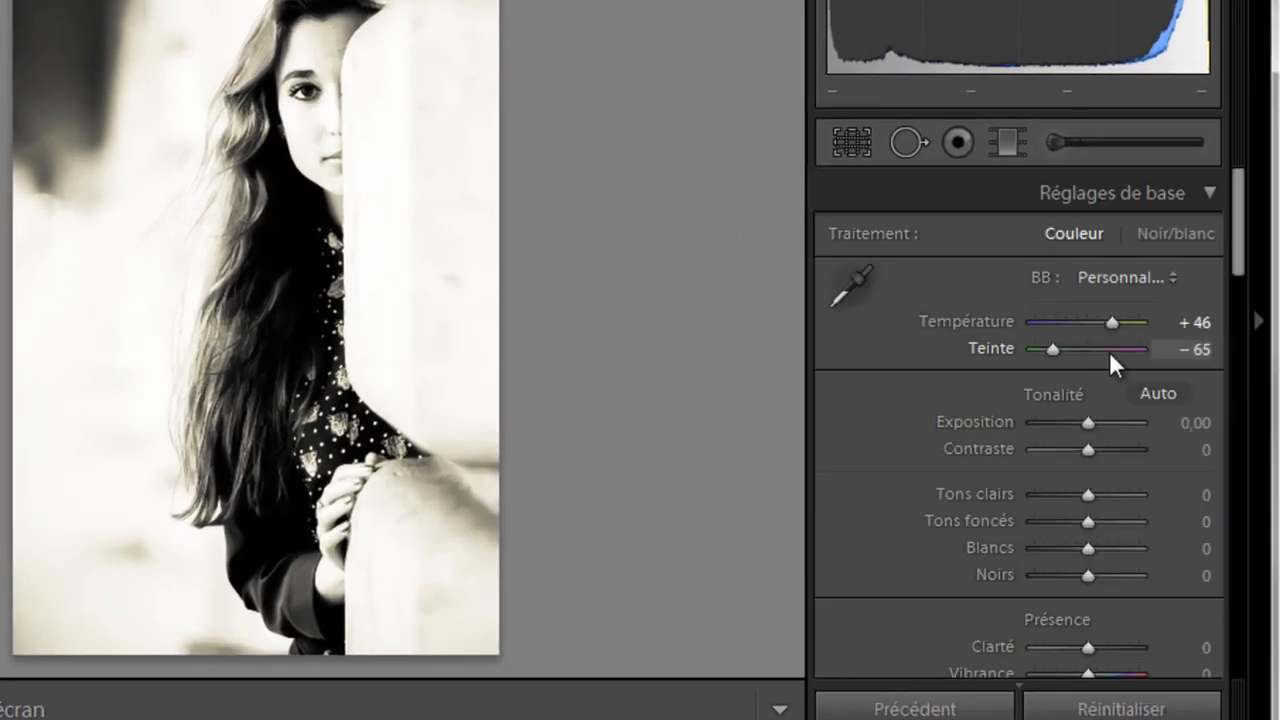
scroll(1084, 330, down, 3)
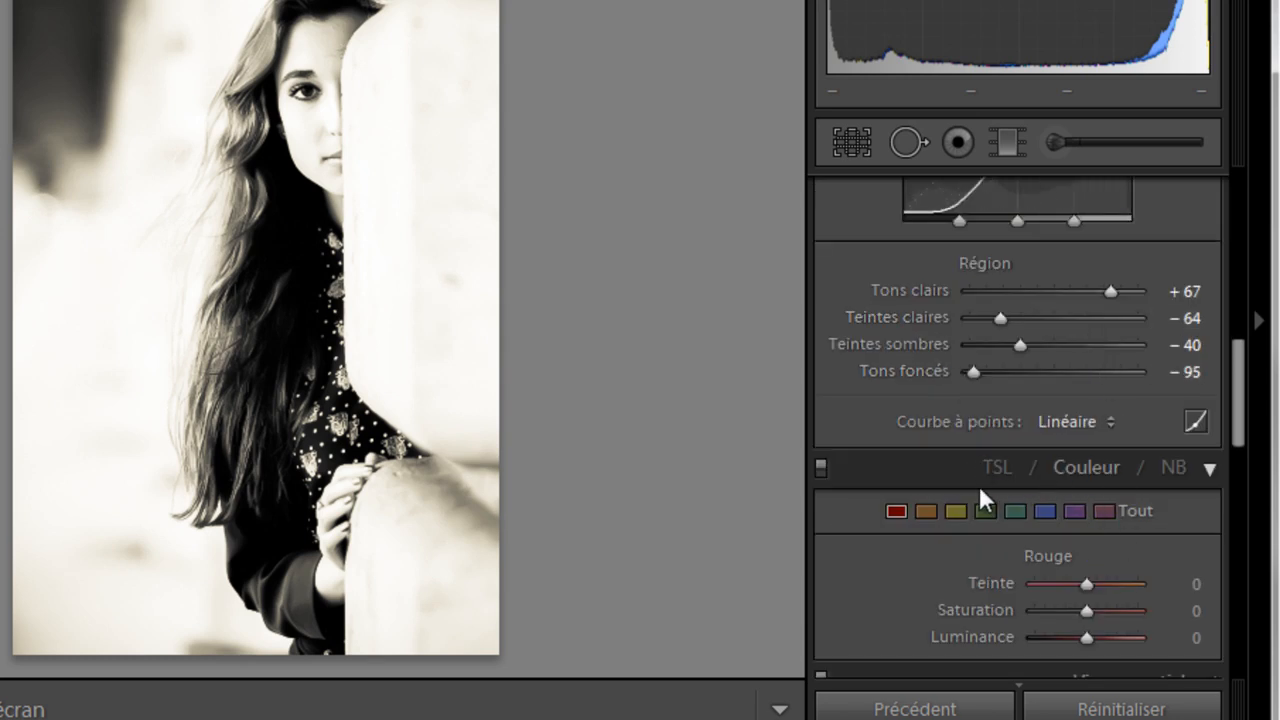
click(1181, 478)
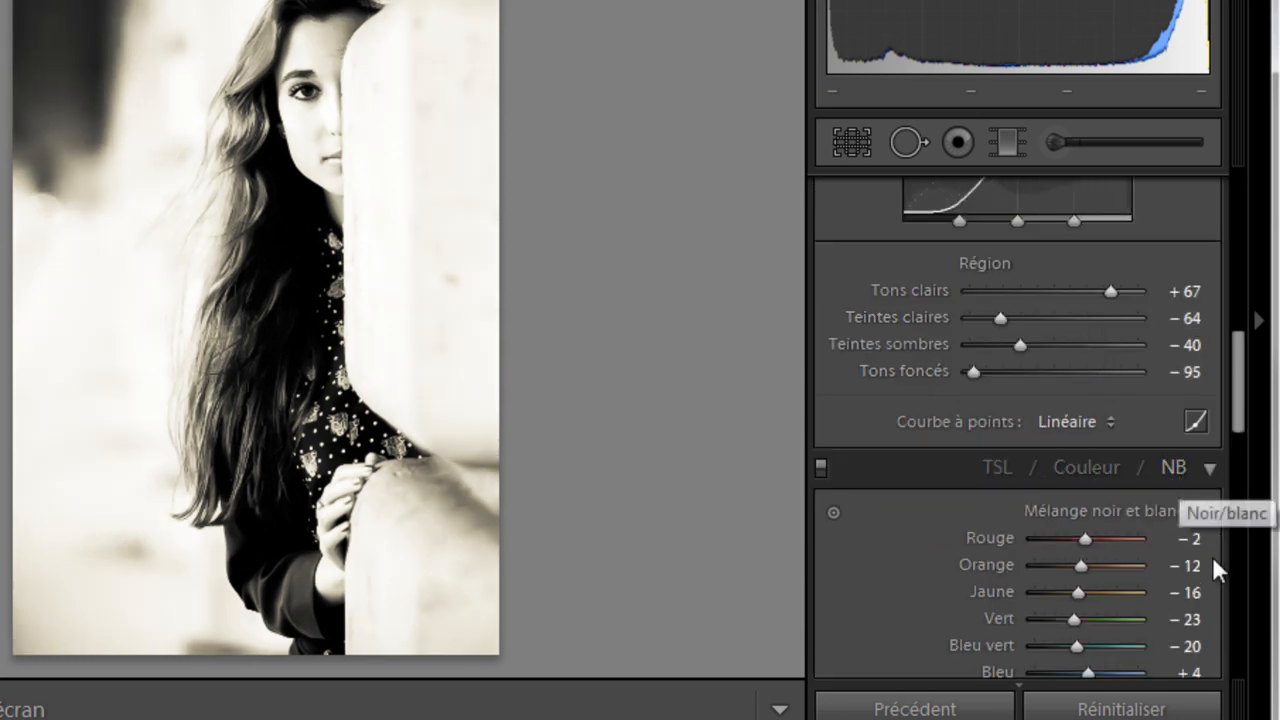
scroll(1206, 551, down, 3)
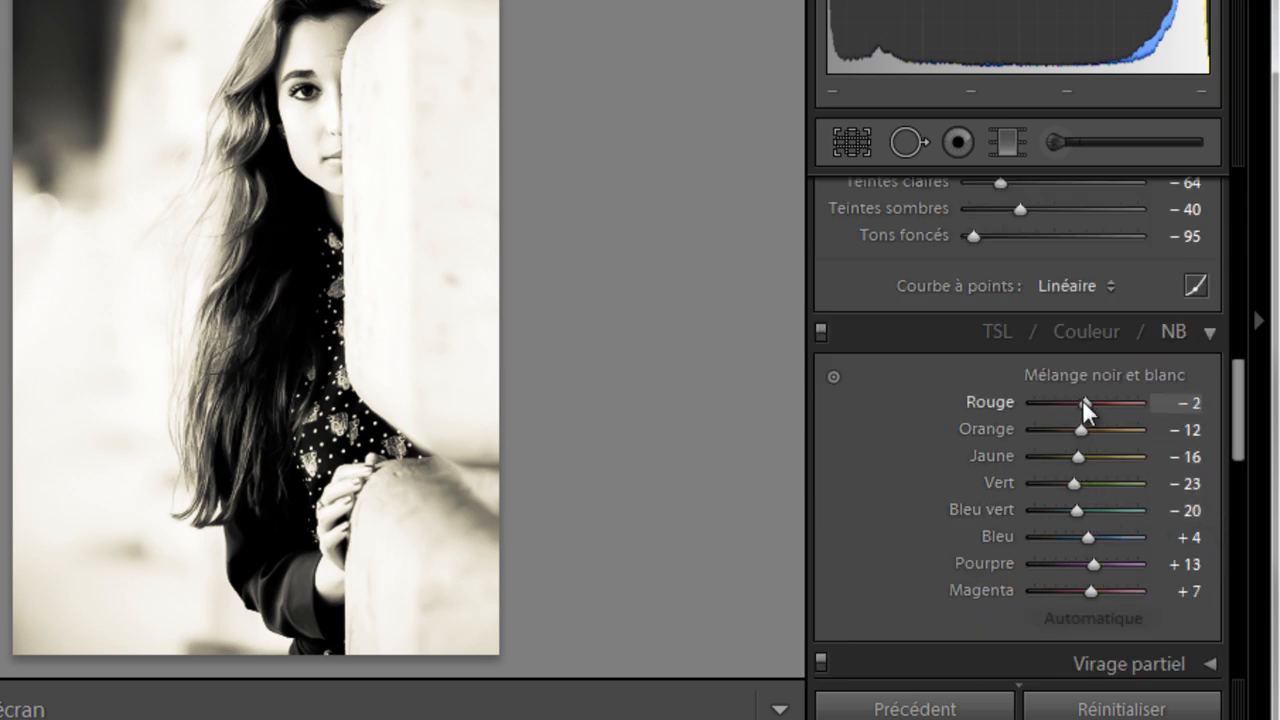
- Try red levels of -5 and -35 in the black-and-white mix, check the face up close, and undo both changes
mouse_move(1086, 402)
mouse_down()
mouse_move(1135, 402)
mouse_move(1029, 404)
mouse_move(1084, 404)
mouse_up()
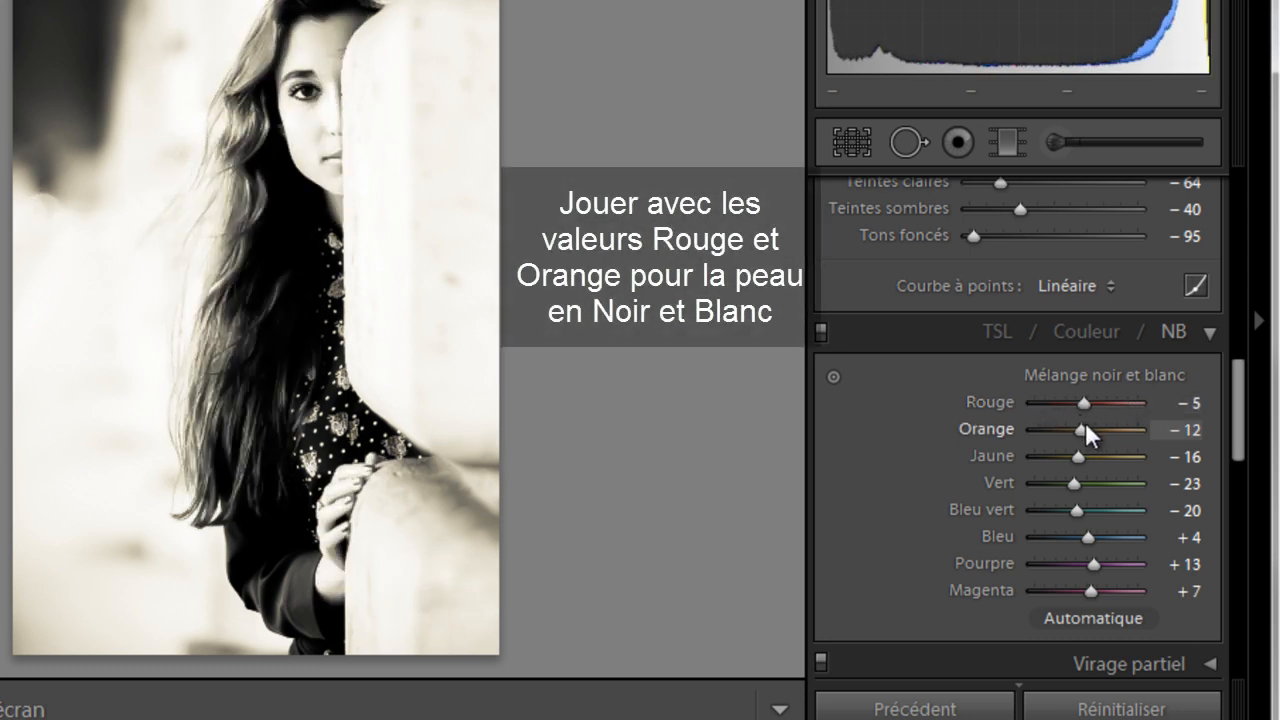
key(ctrl+z)
drag(1085, 404, 1068, 405)
click(323, 109)
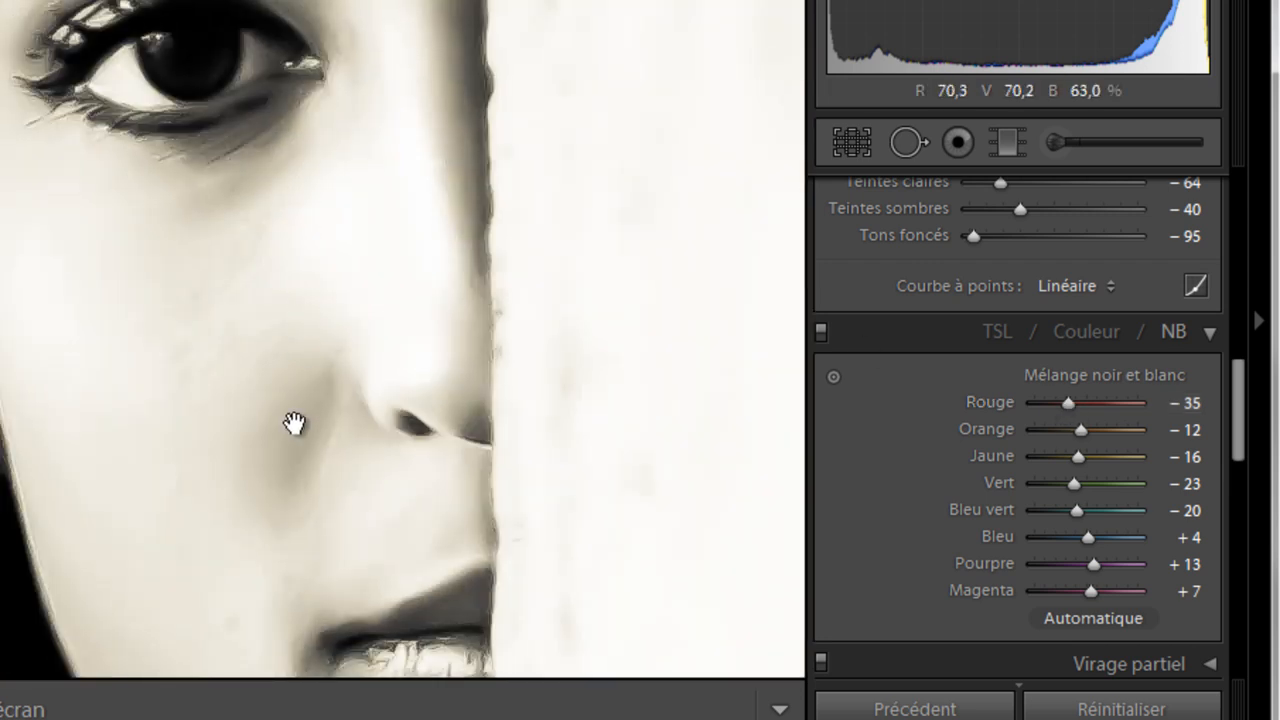
key(ctrl+z)
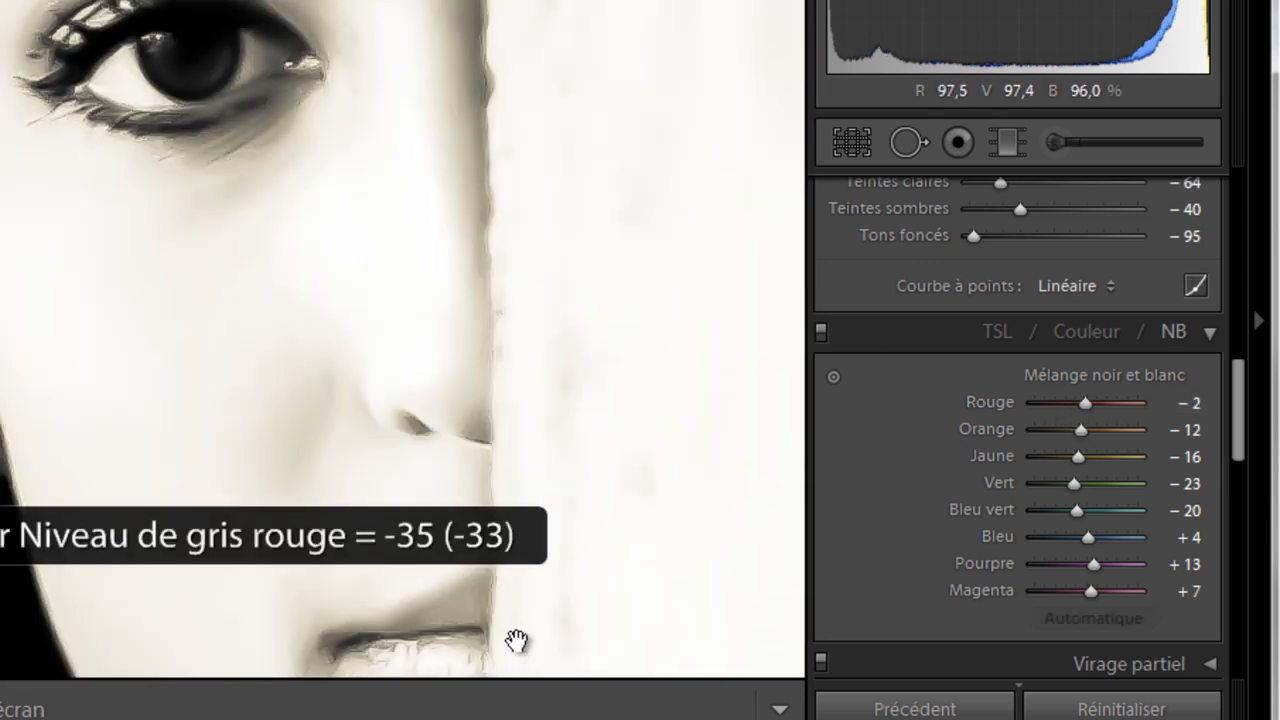
- Reopen the portrait's black-and-white mix, set the red level to -35 and check the face
key(ctrl+z)
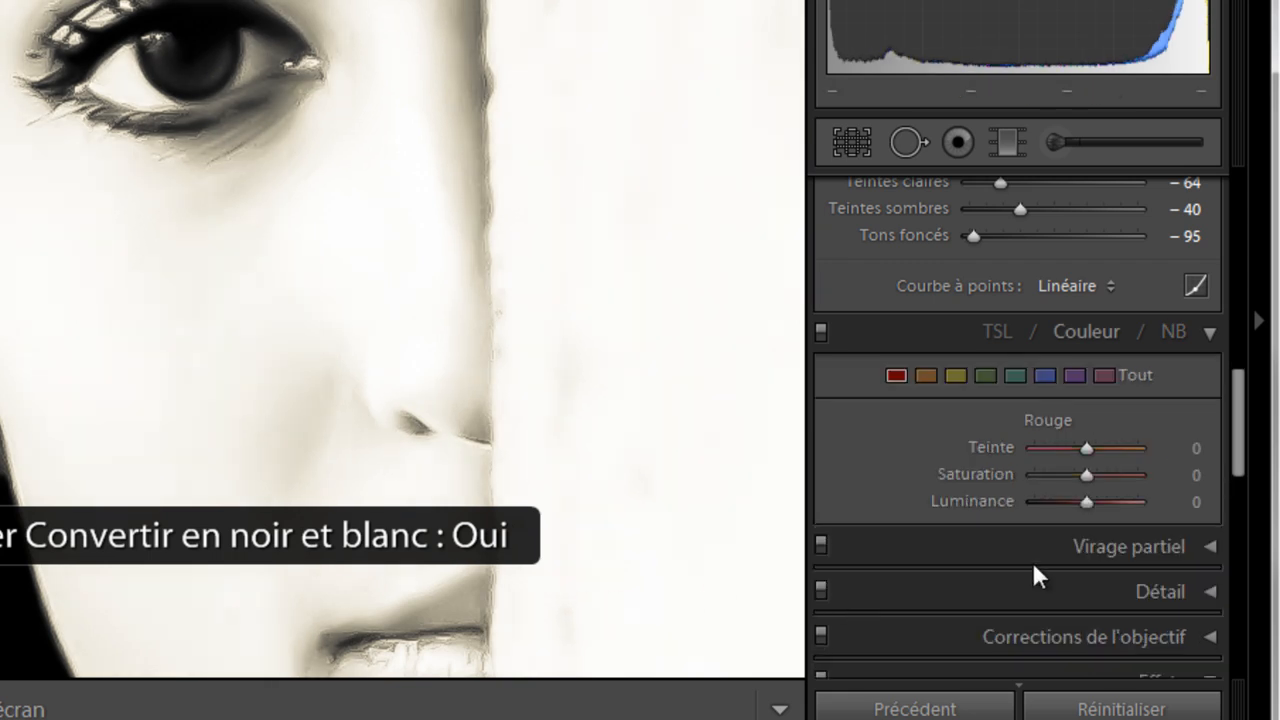
scroll(1094, 514, up, 2)
scroll(1009, 514, down, 2)
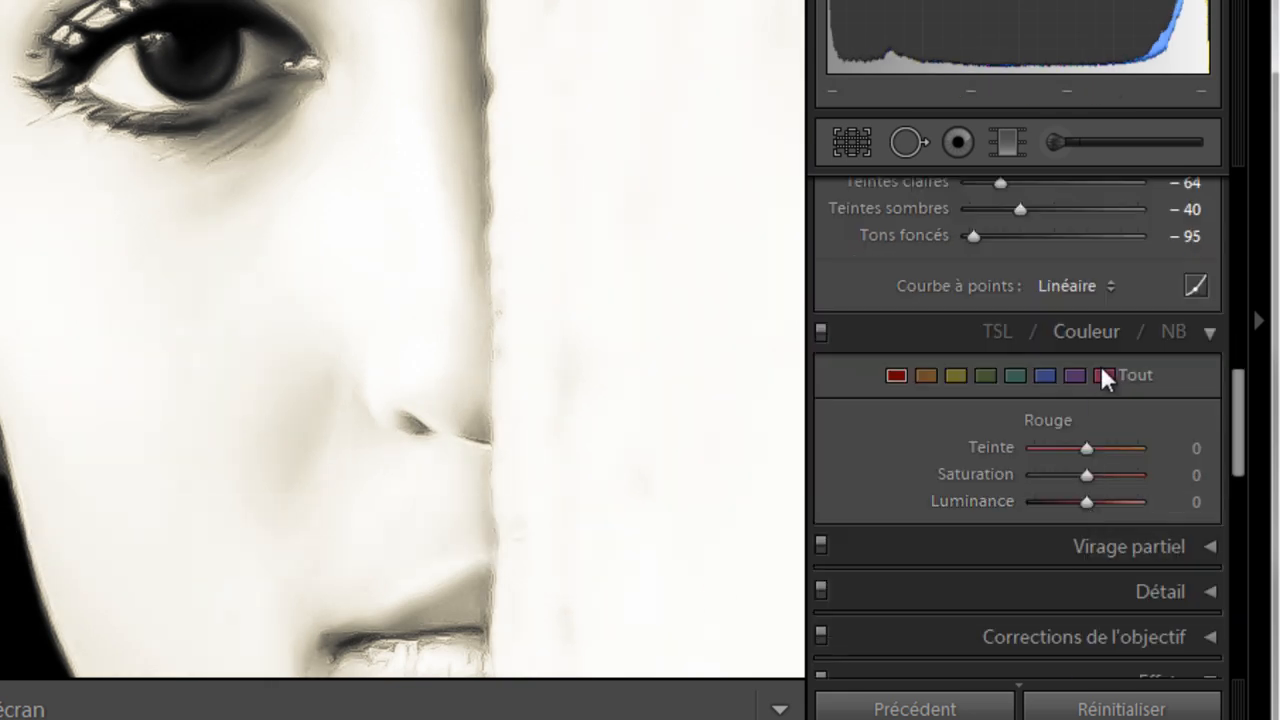
click(1172, 332)
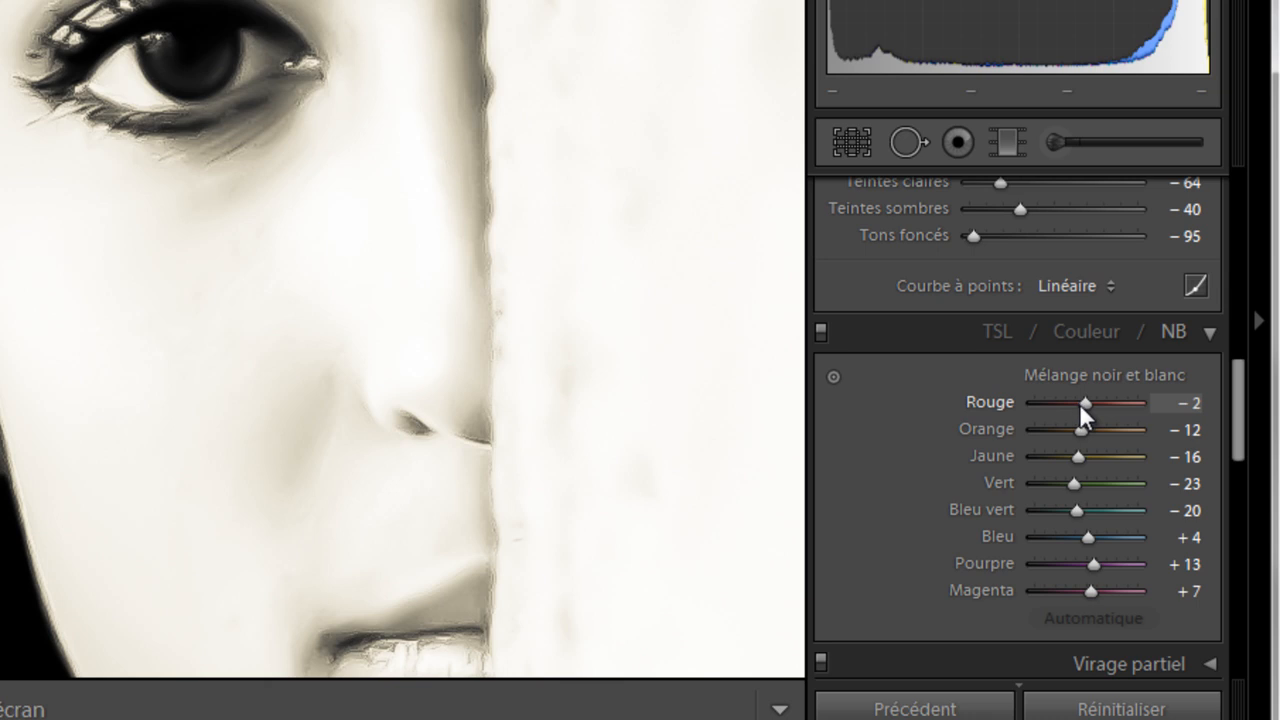
drag(1082, 404, 1058, 404)
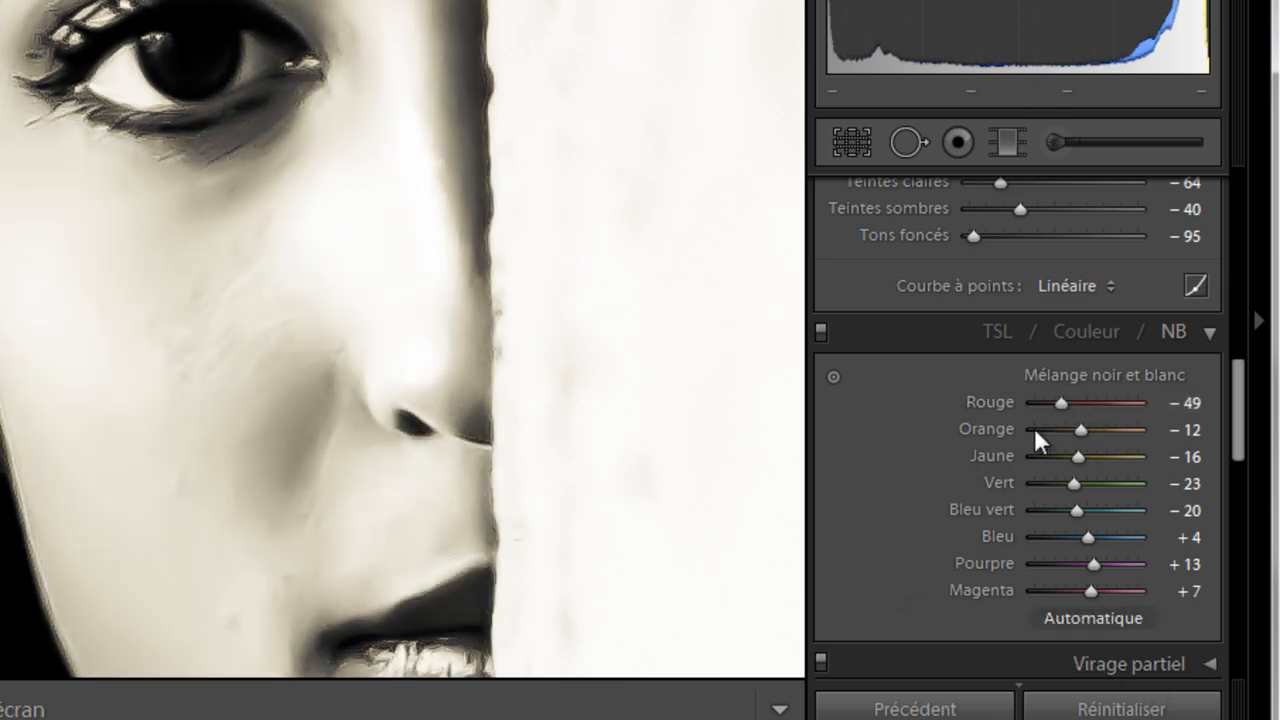
drag(1062, 412, 1069, 430)
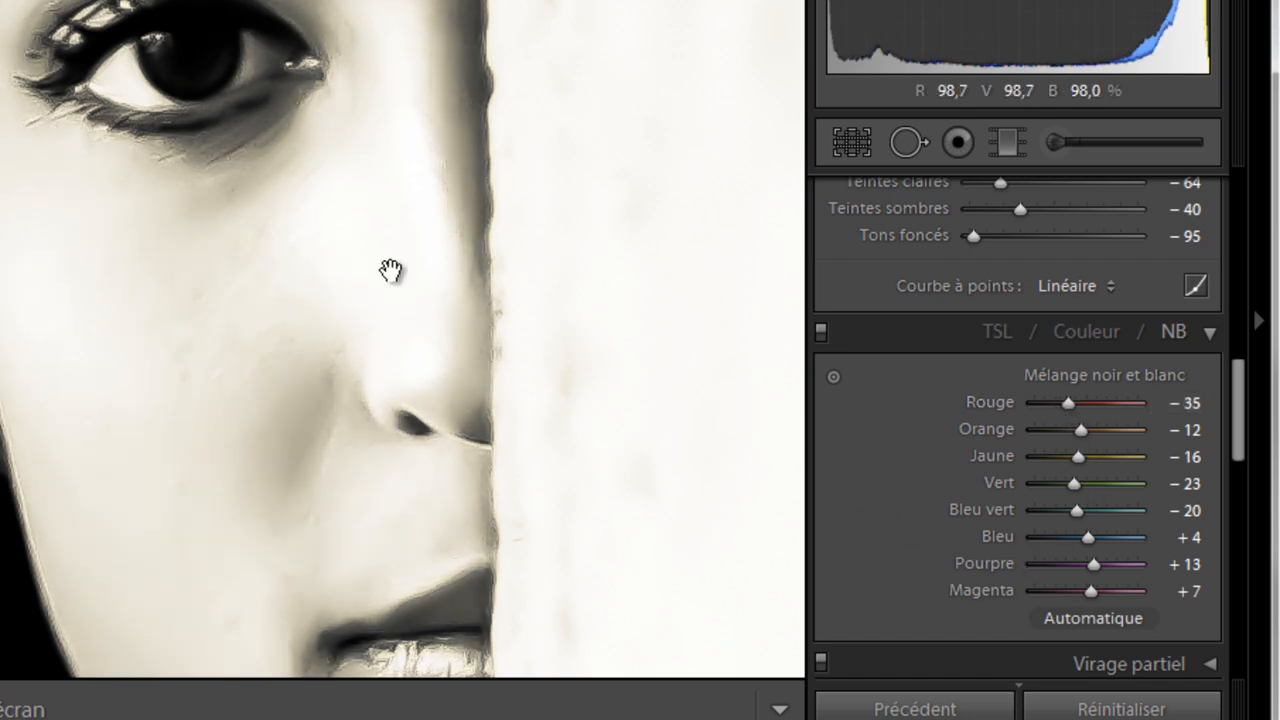
click(323, 274)
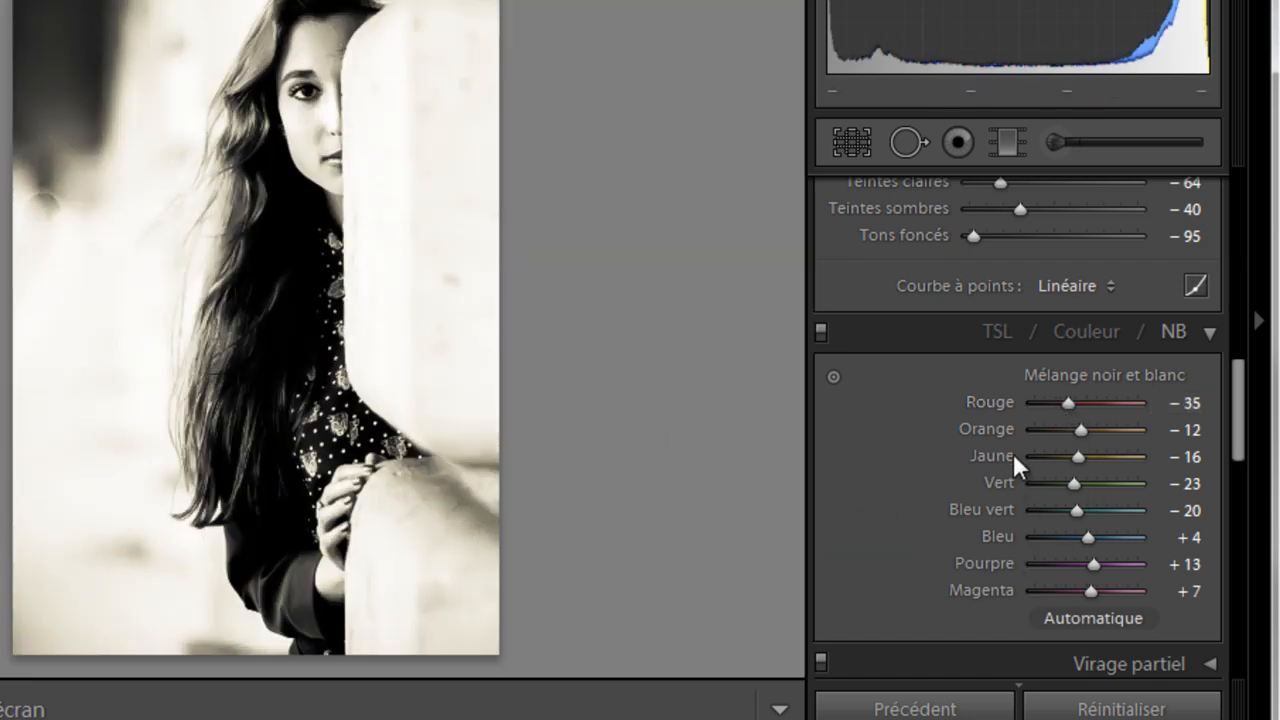
- Set the portrait's exposure to +0.07 in the basic adjustments
scroll(1012, 450, up, 10)
mouse_move(1088, 450)
mouse_down()
mouse_move(1098, 455)
mouse_move(1088, 451)
mouse_up()
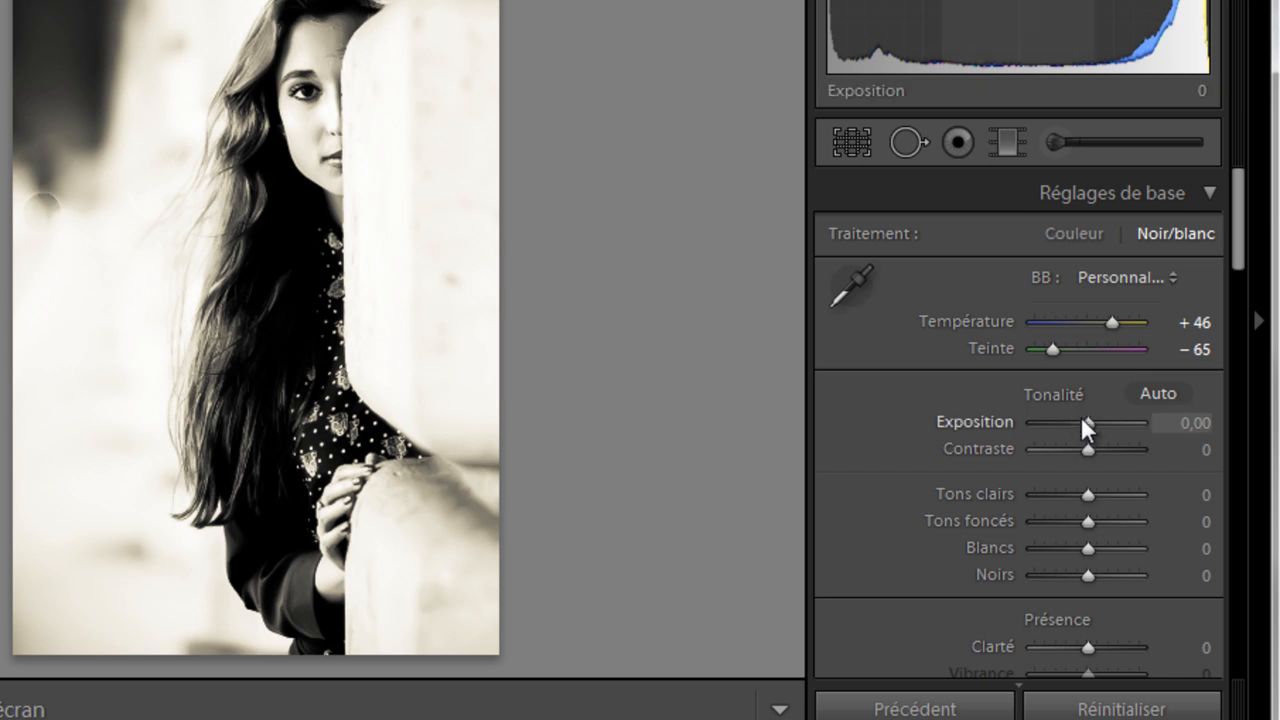
drag(1083, 419, 1083, 421)
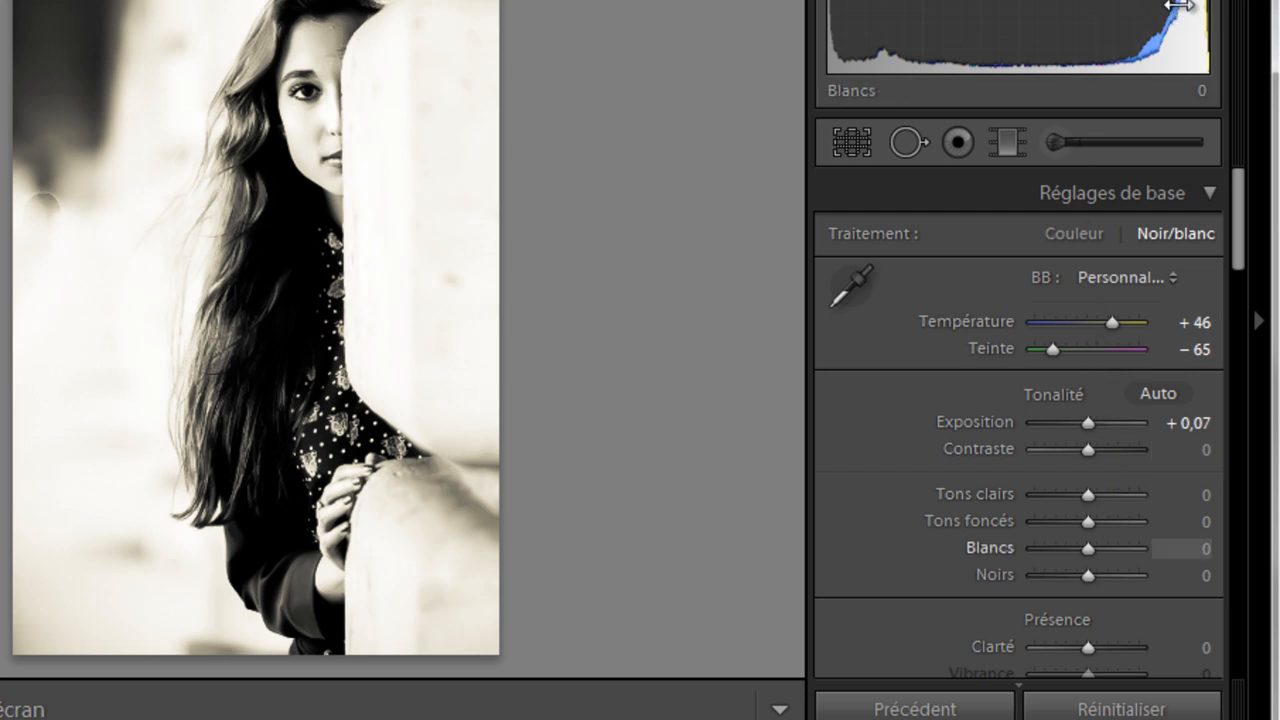
drag(1150, 8, 1047, 9)
key(ctrl+z)
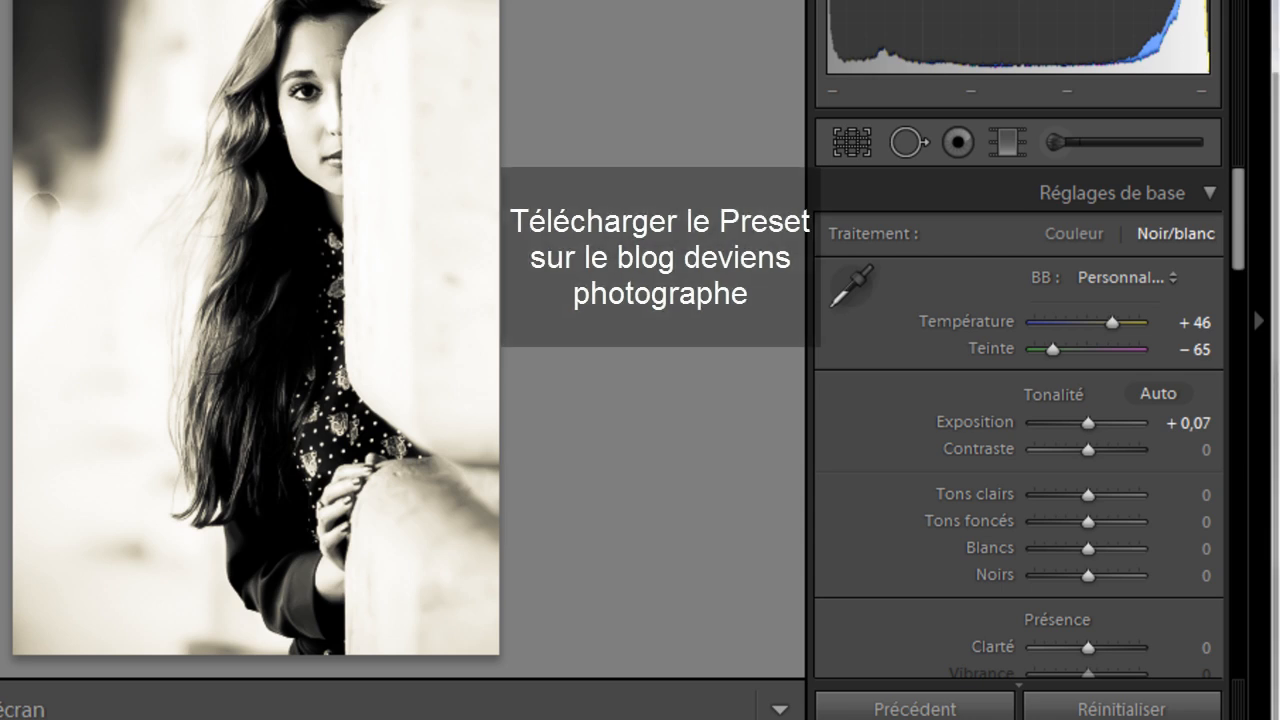
- Try the Deviens-photographe - noir et blanc naturel preset on IMG_7694.jpg and undo it
key(Right)
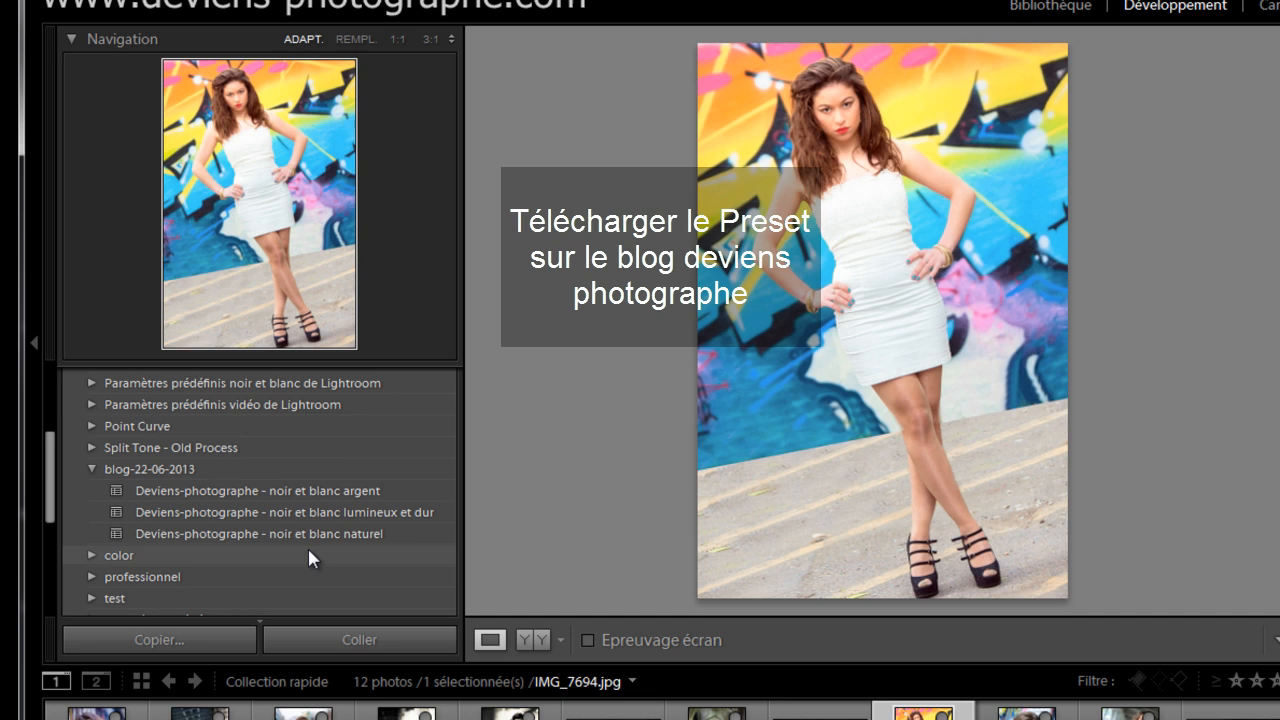
click(134, 544)
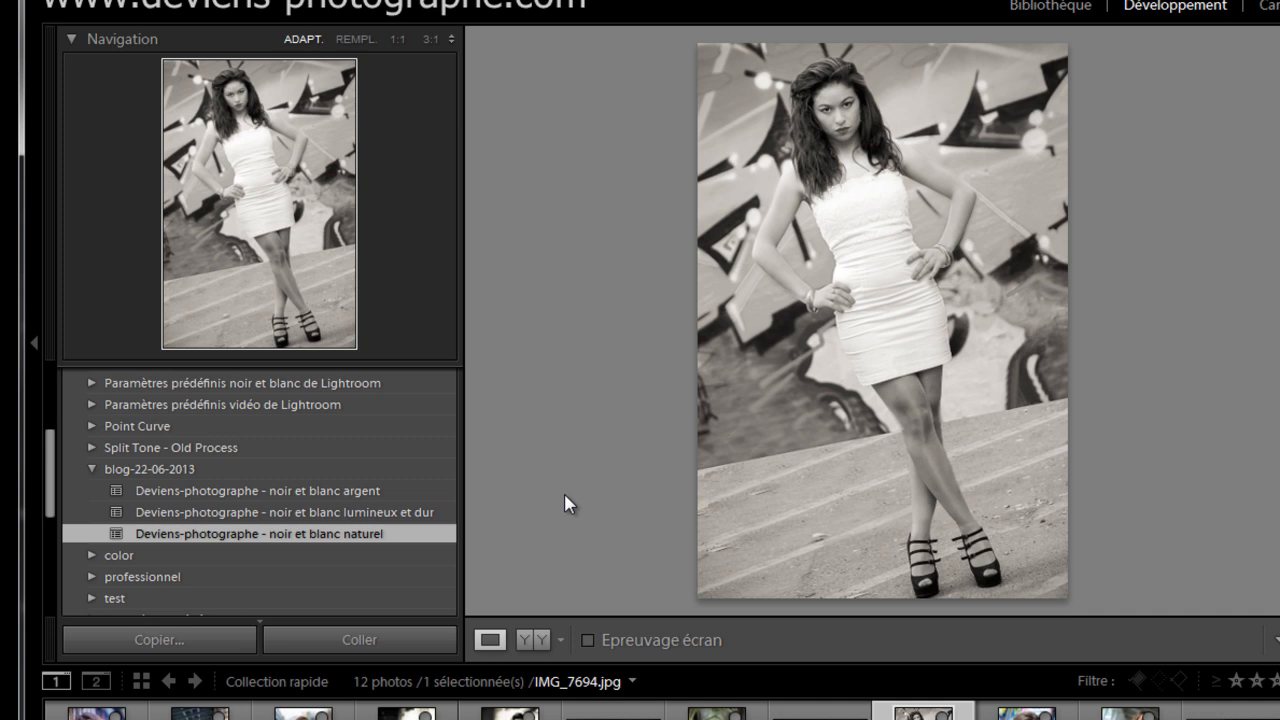
key(ctrl+z)
- Apply the Deviens-photographe - noir et blanc naturel preset to IMG_7460.jpg and examine the face at 1:1
click(1128, 712)
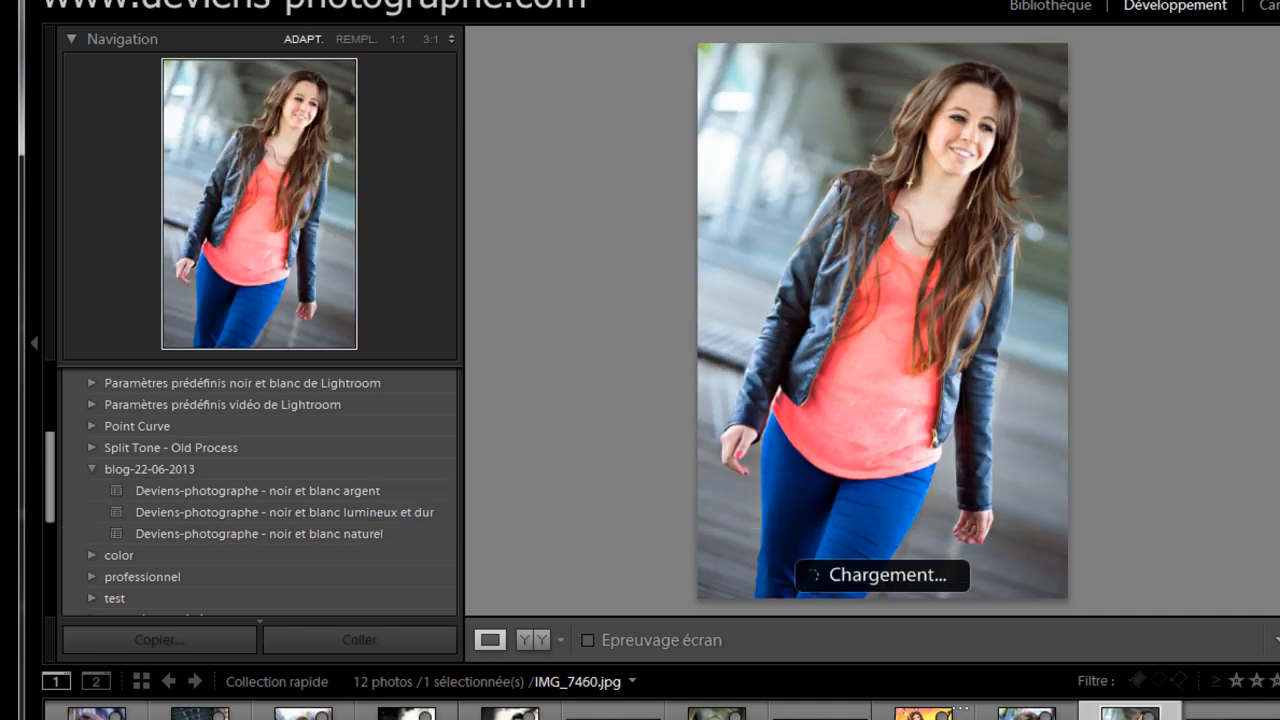
click(265, 531)
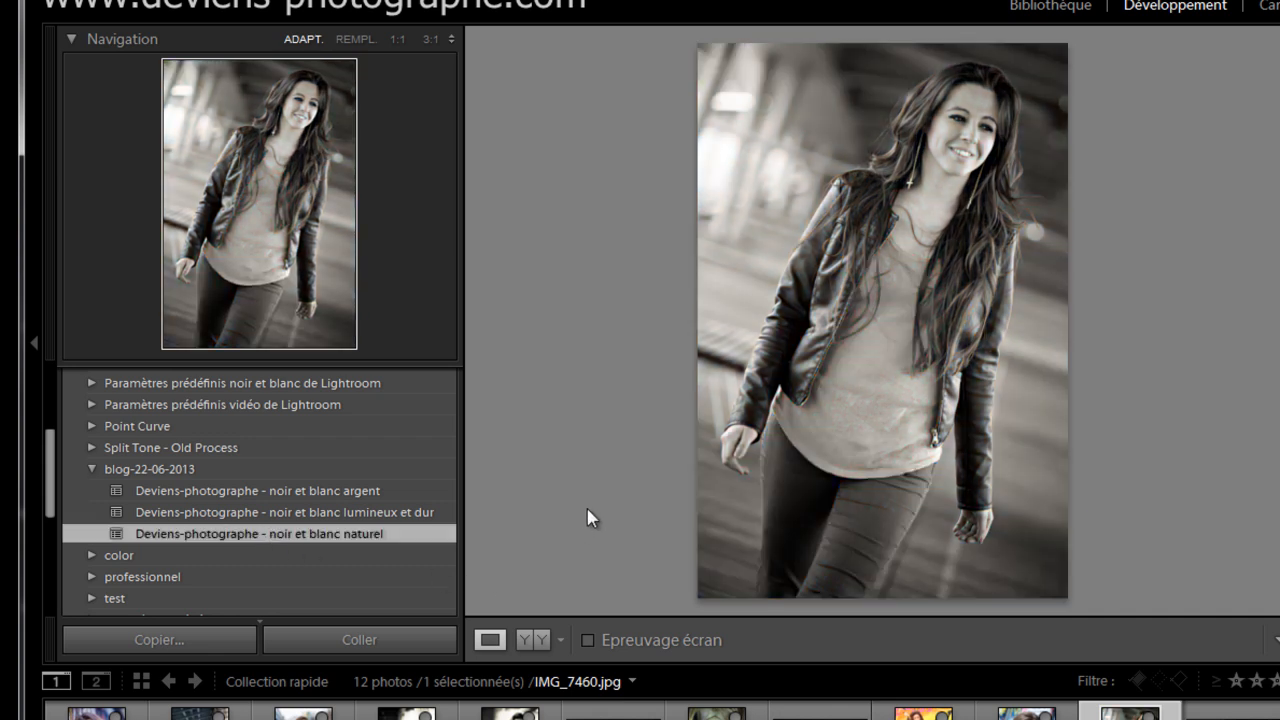
click(952, 82)
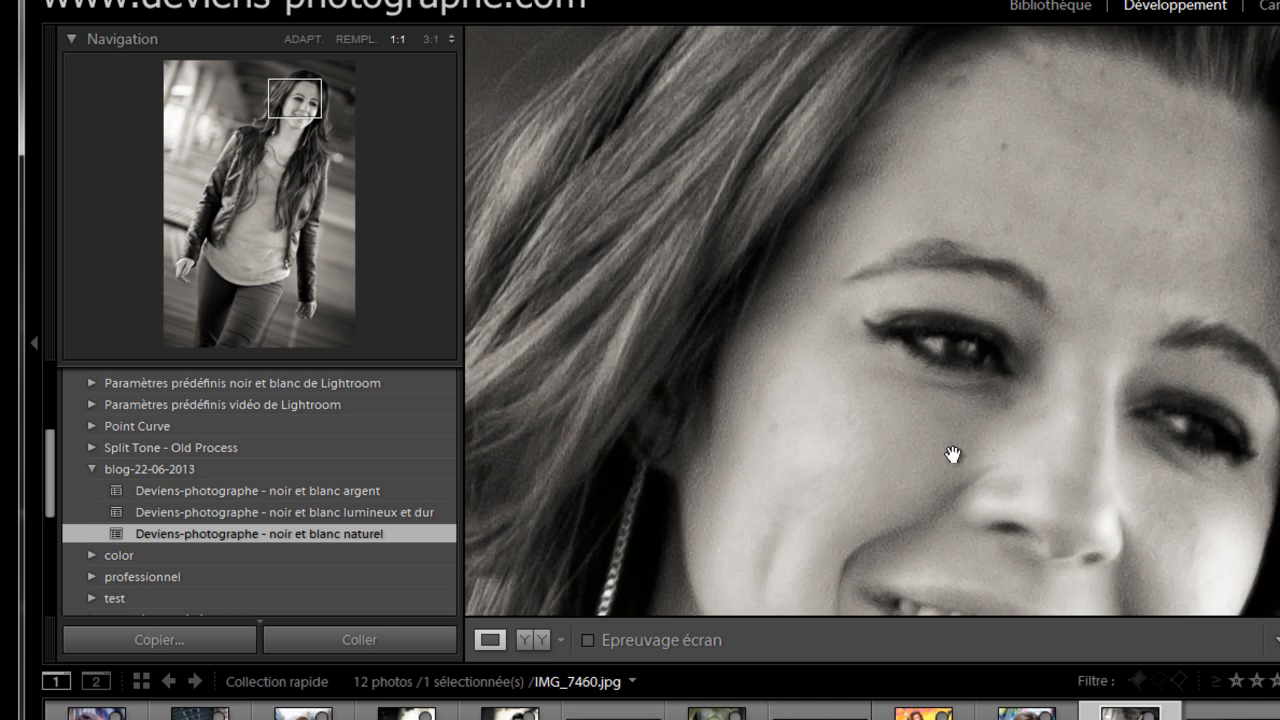
click(955, 458)
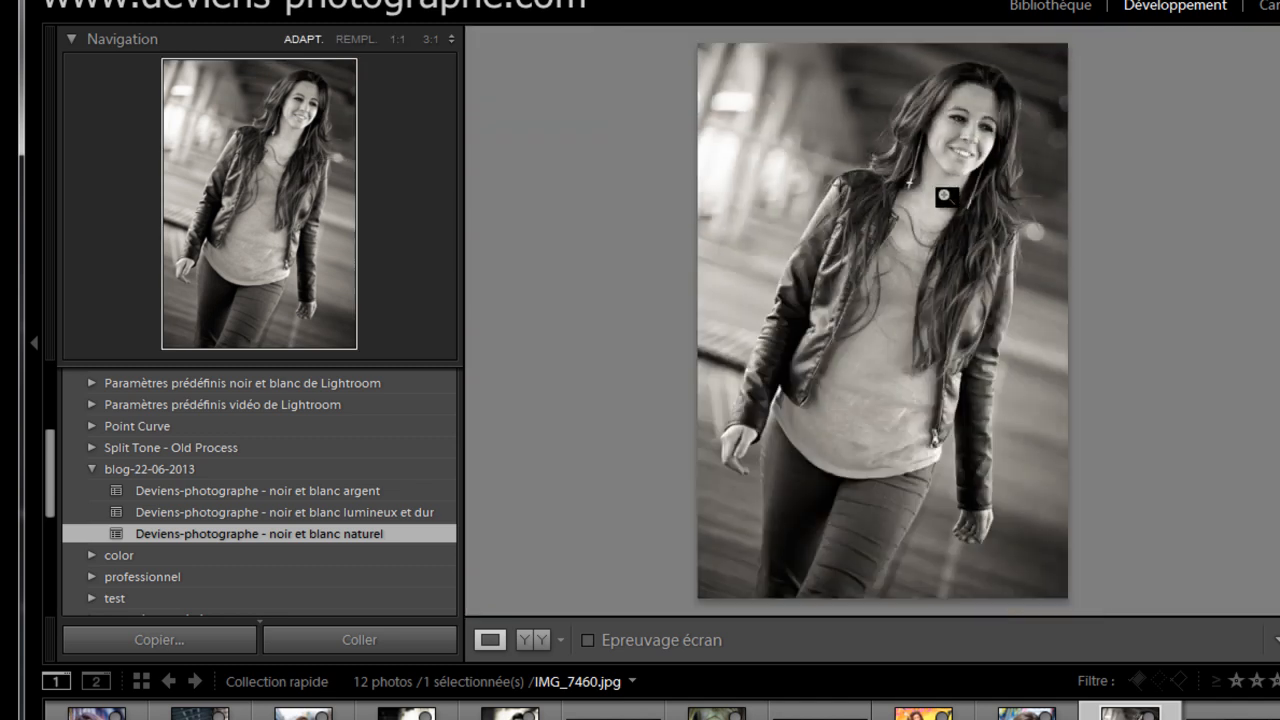
- Try the Deviens-photographe - noir et blanc naturel preset on IMG_7656.jpg and undo it
click(1027, 713)
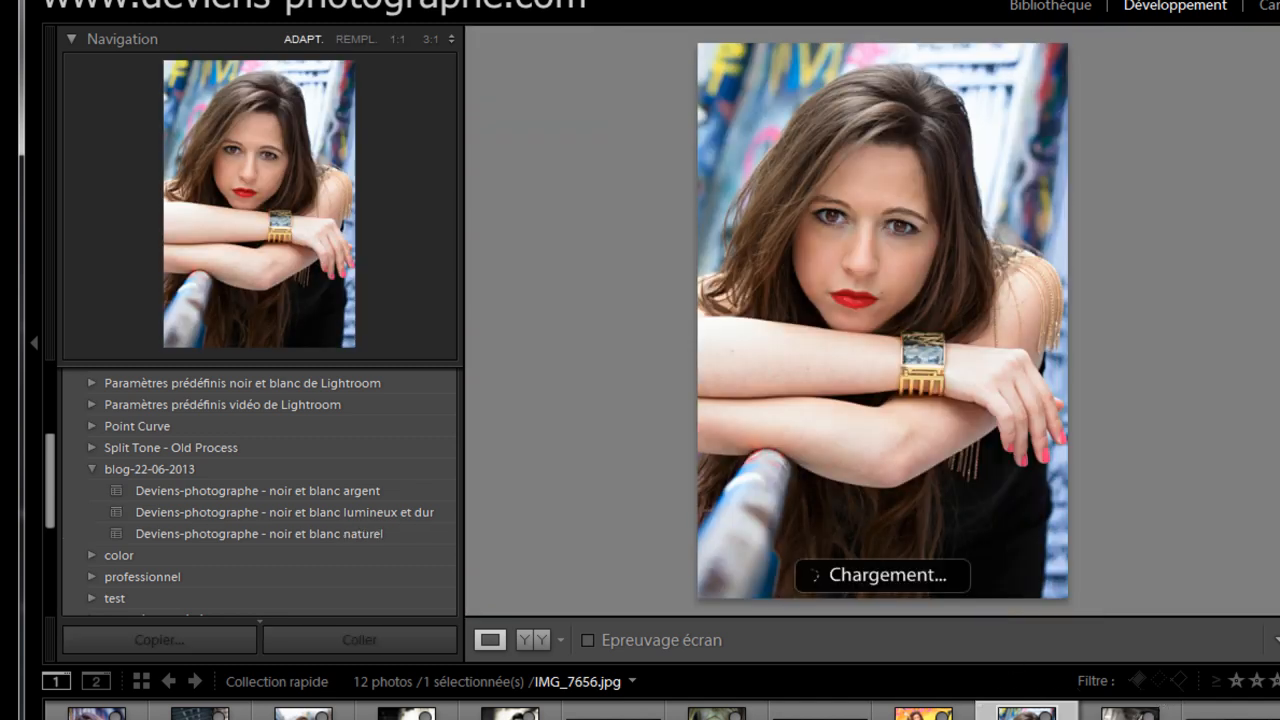
click(357, 530)
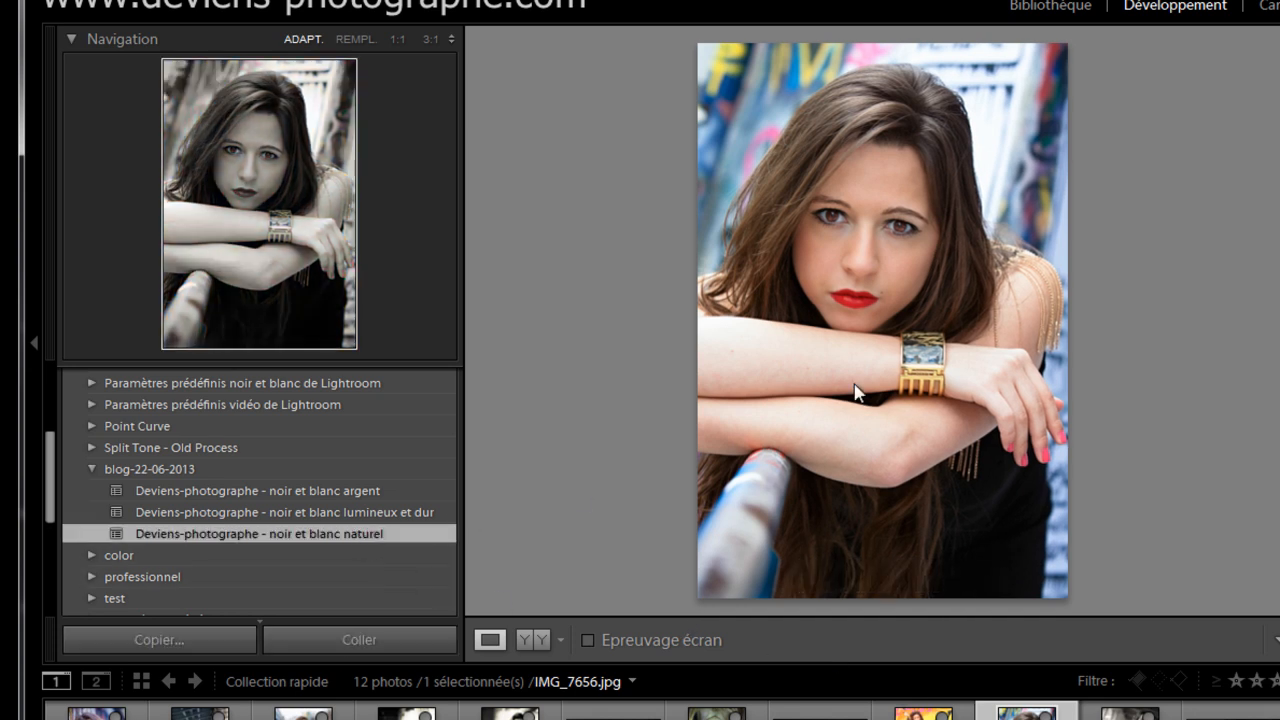
key(ctrl+z)
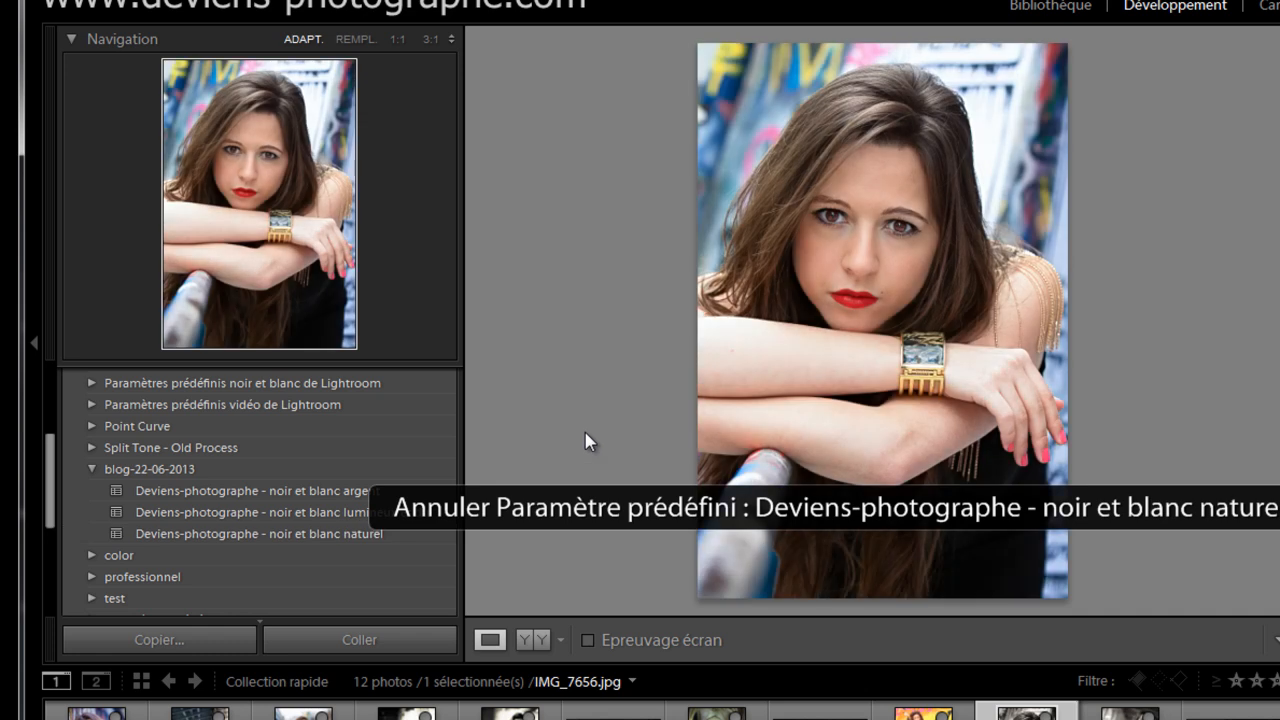
- Undo the naturel preset on IMG_7460.jpg and return to IMG_7694.jpg
key(ctrl+z)
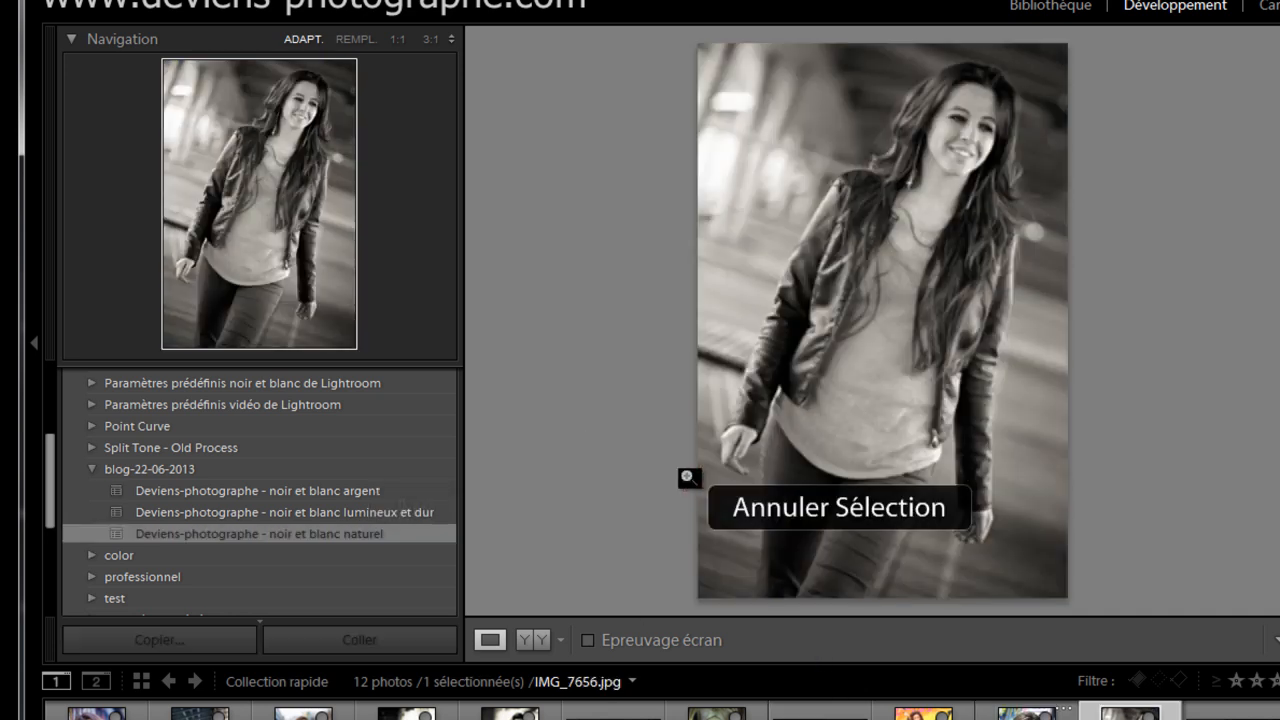
key(ctrl+z)
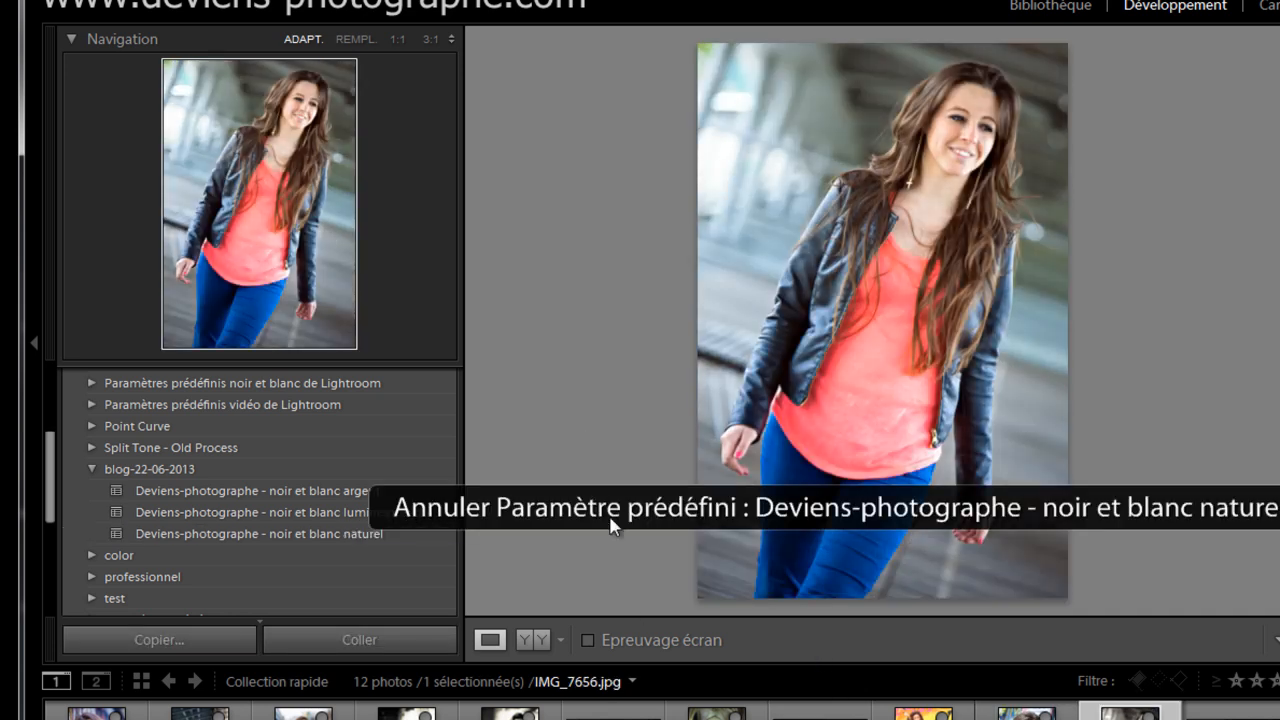
key(ctrl+z)
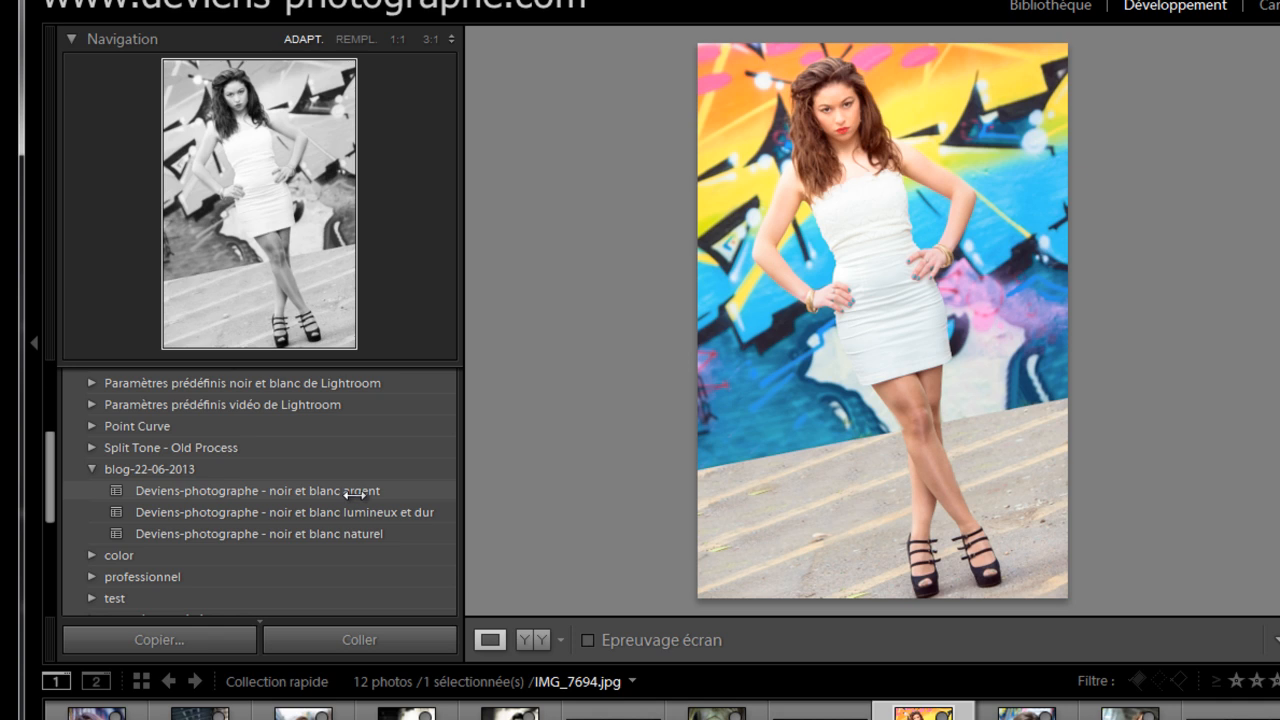
- Try the noir et blanc naturel preset on IMG_7694.jpg, undo it and apply Deviens-photographe - noir et blanc argent instead
click(350, 533)
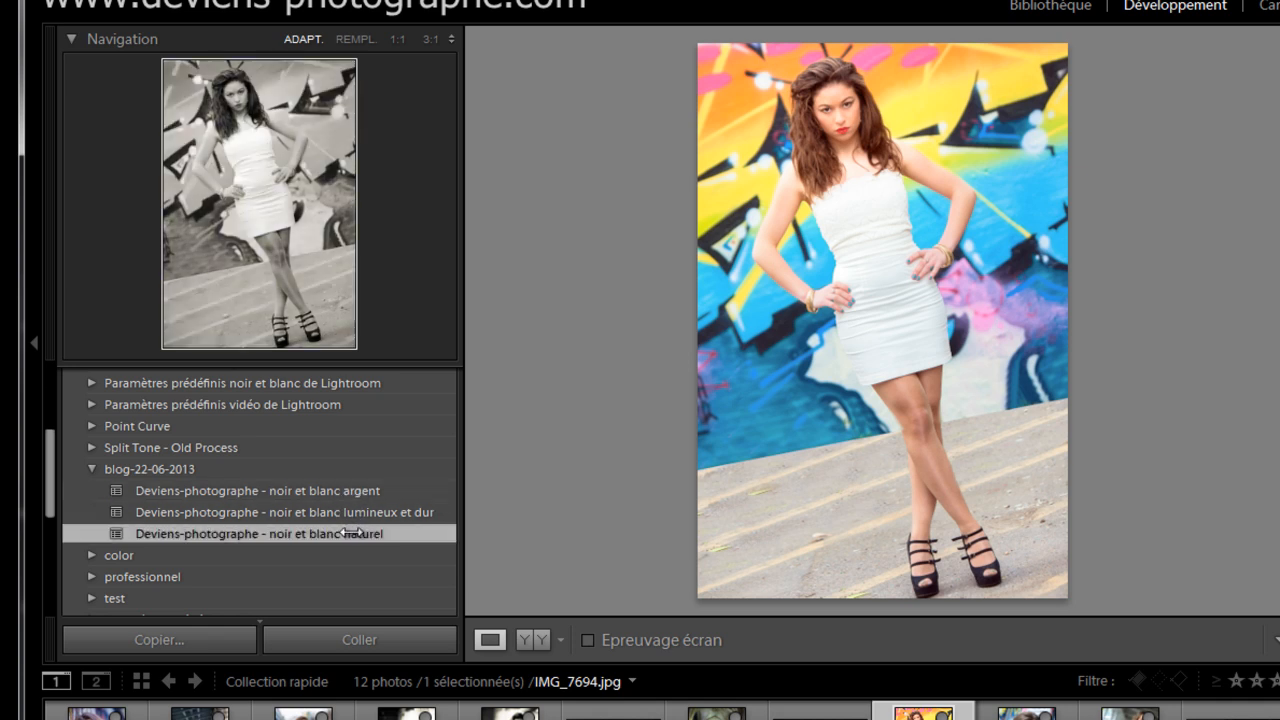
key(ctrl+z)
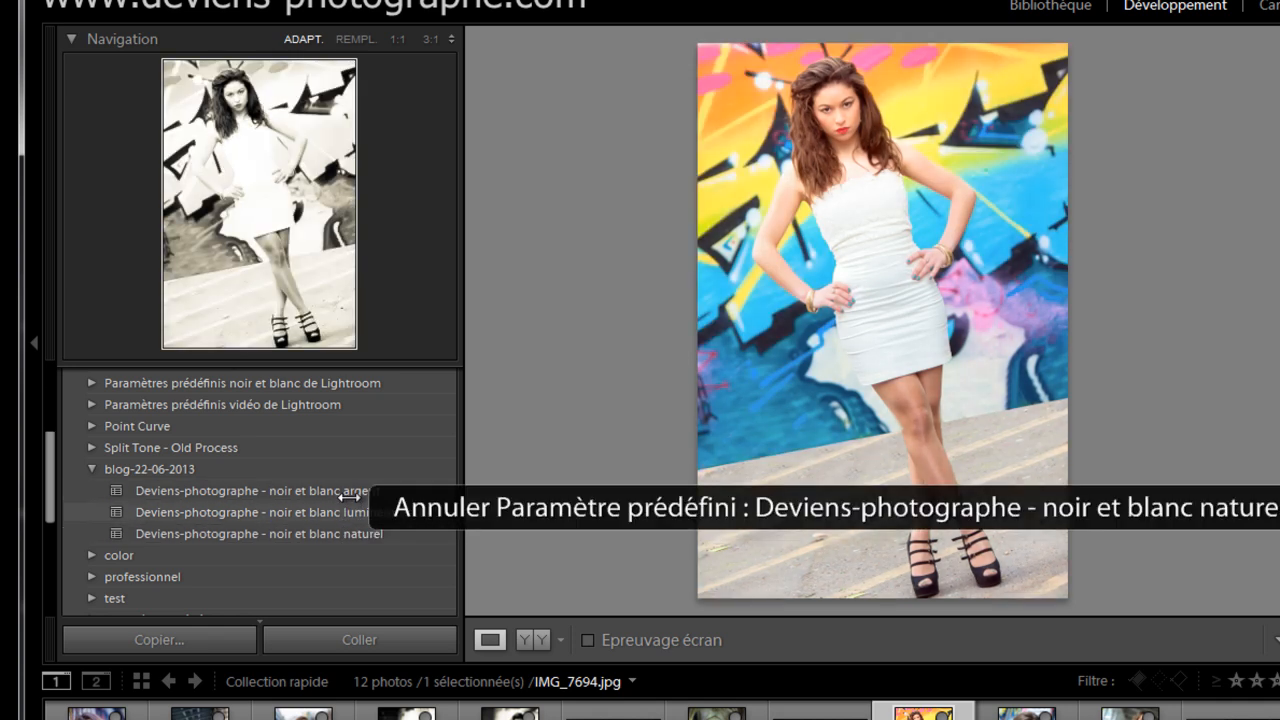
click(355, 493)
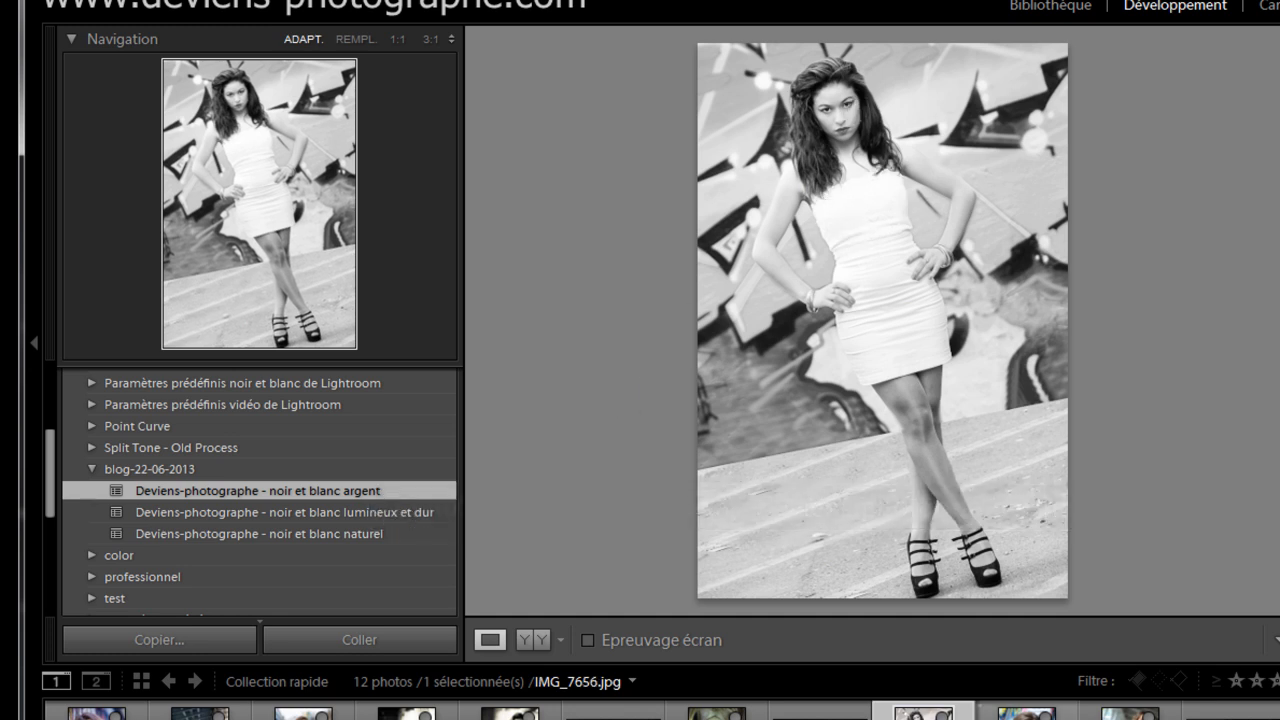
- Try the Deviens-photographe - noir et blanc argent preset on IMG_7656.jpg and undo it
click(1026, 712)
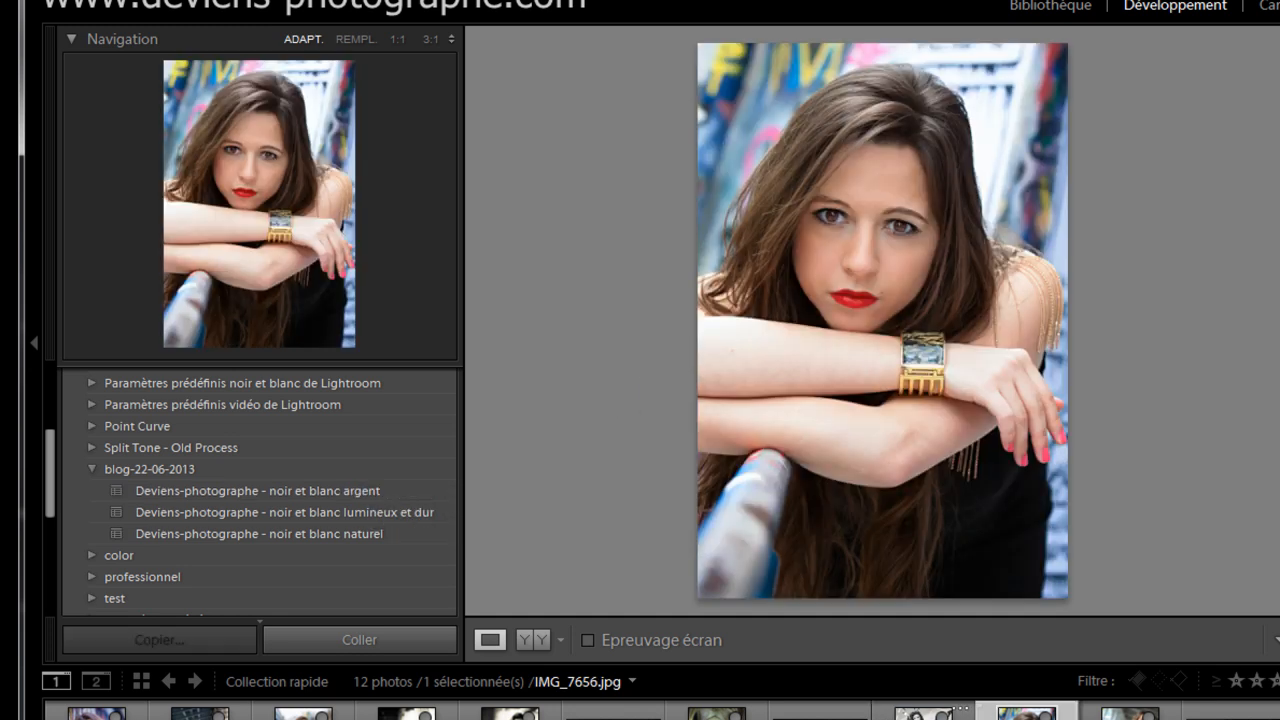
click(335, 492)
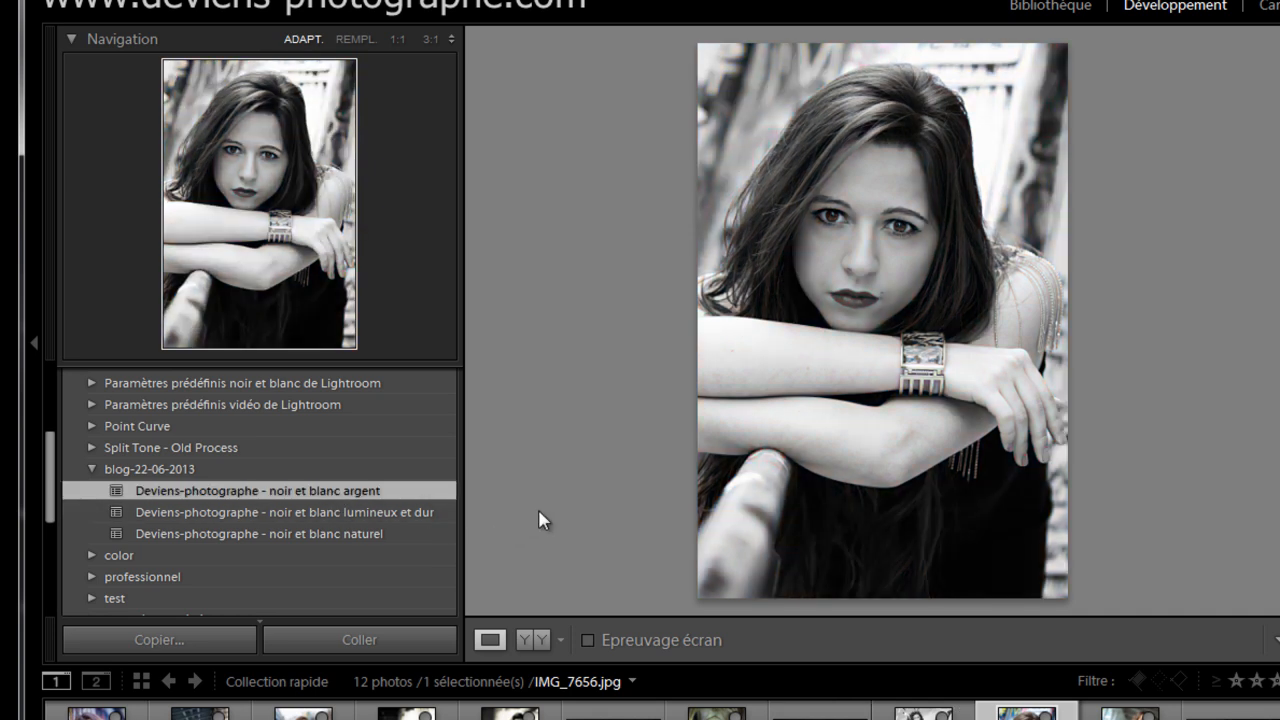
key(ctrl+z)
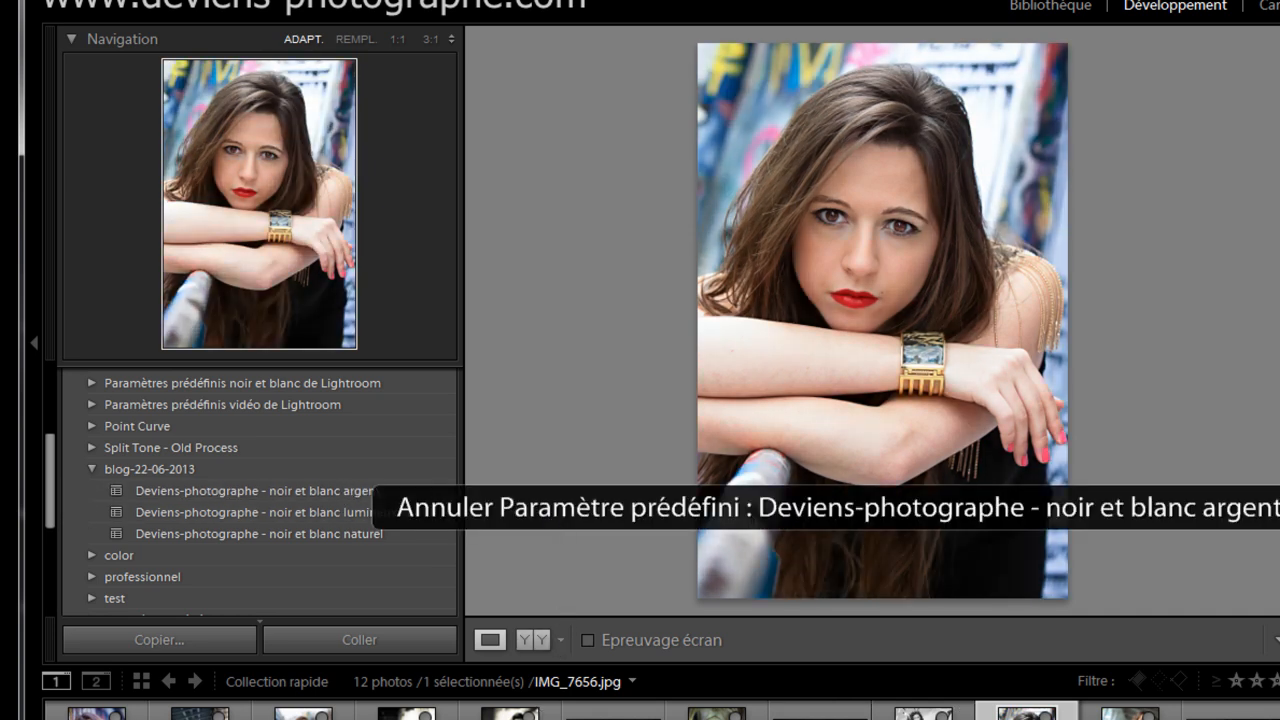
- Apply the Deviens-photographe - noir et blanc argent preset to IMG_7532.jpg, the photo of the woman on the steps
click(1230, 712)
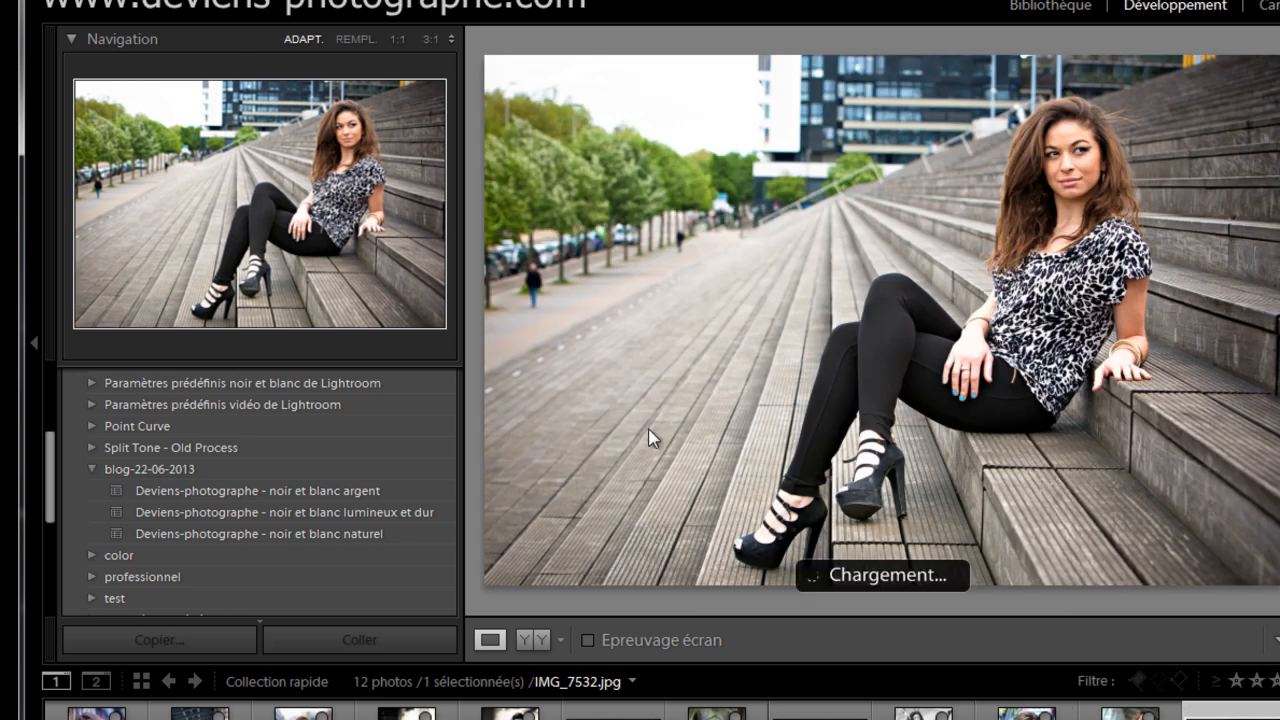
click(322, 497)
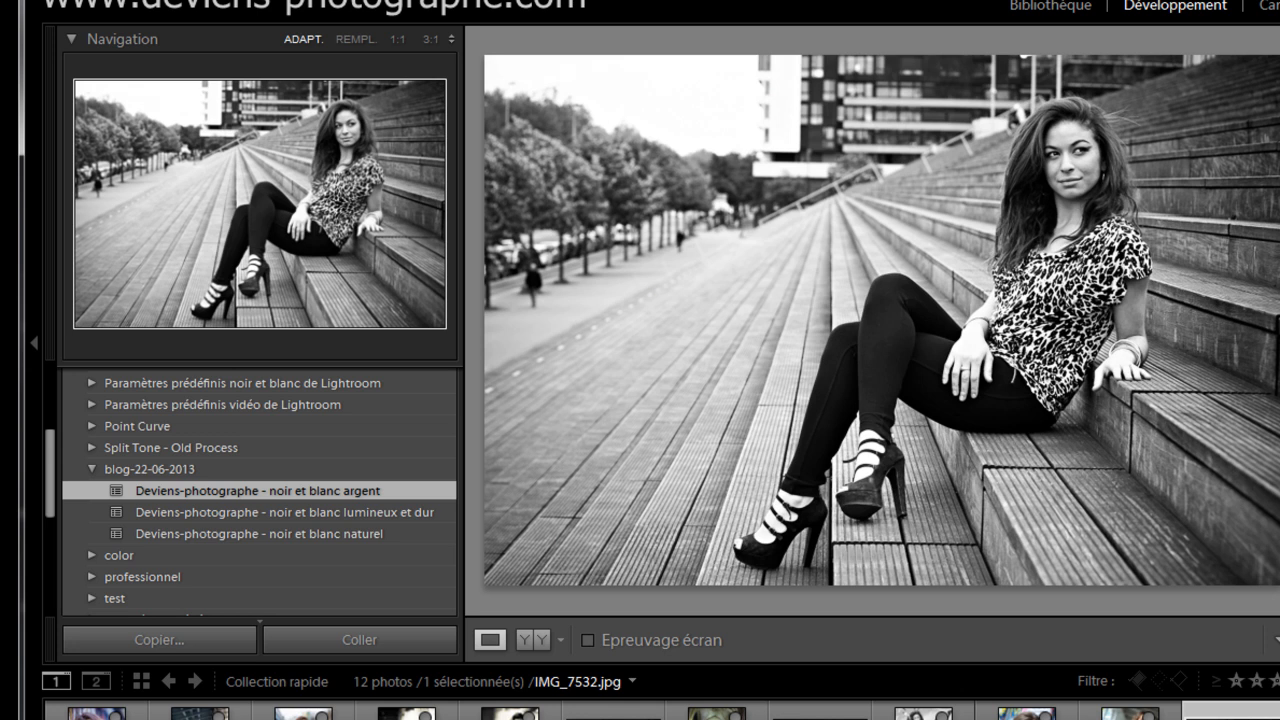
- Try the Deviens-photographe - noir et blanc argent preset on the portrait beside the tree trunk and undo it
click(96, 712)
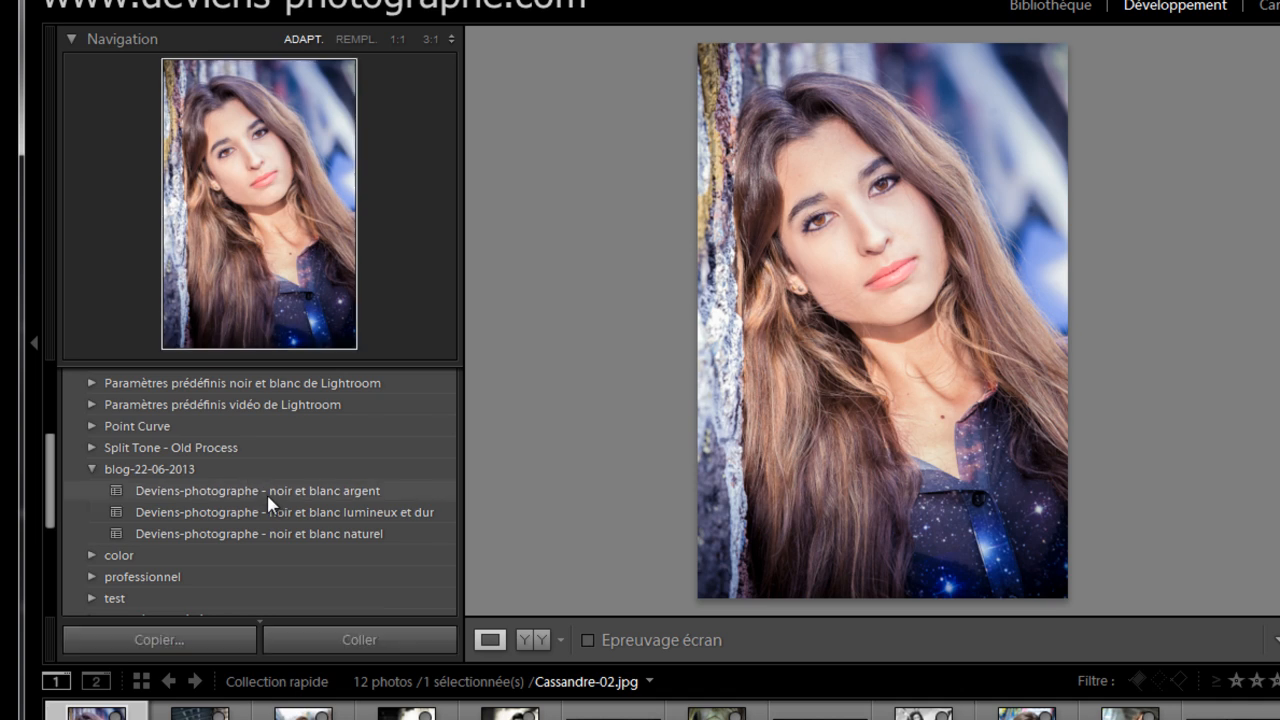
click(385, 491)
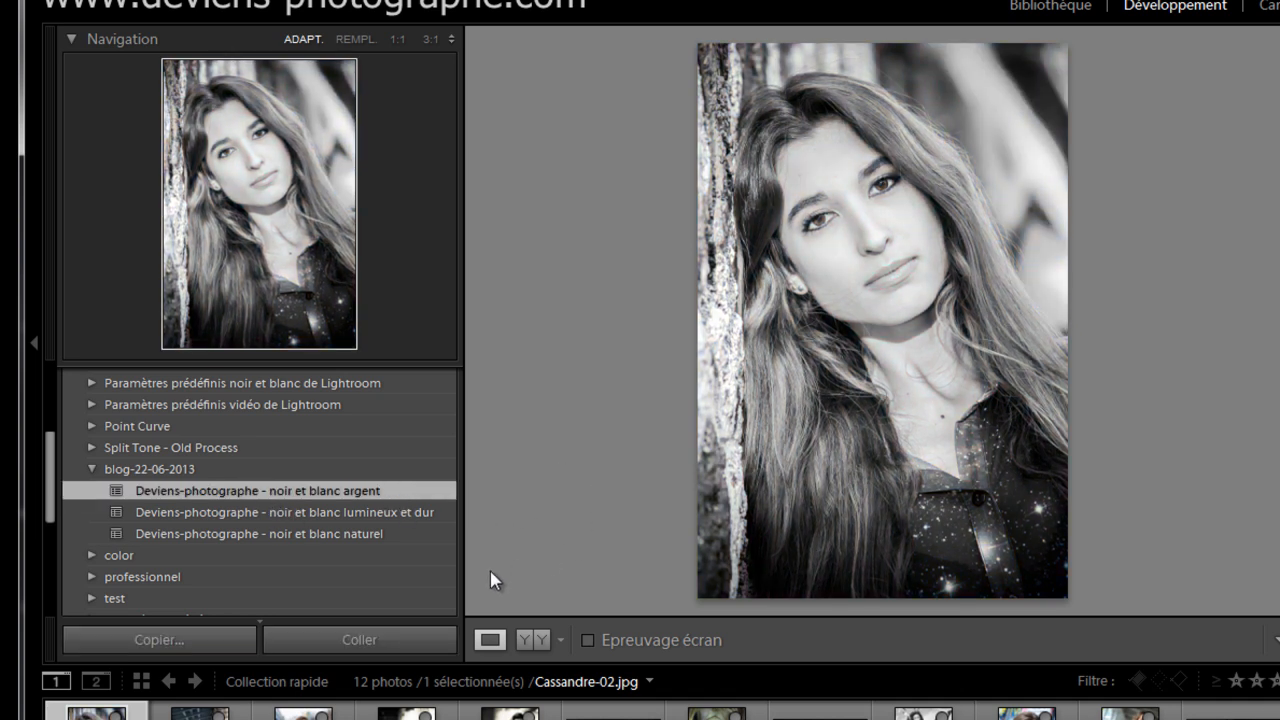
key(ctrl+z)
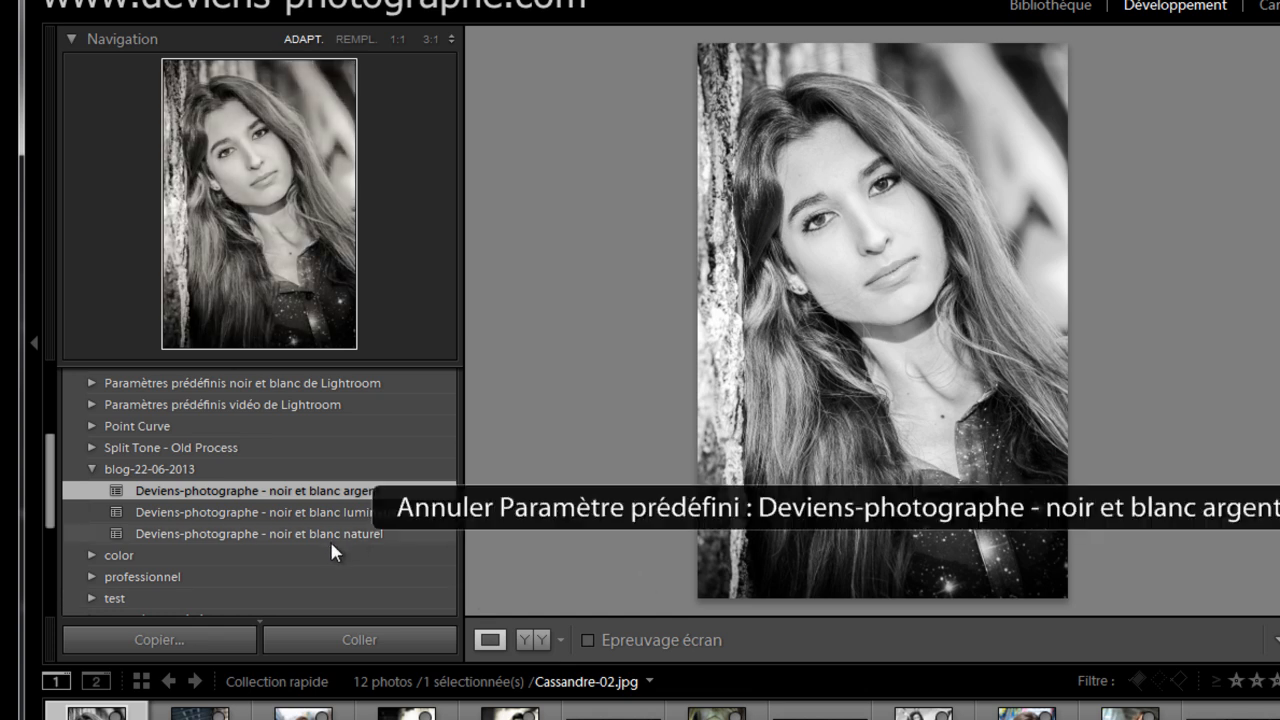
- Try the noir et blanc naturel preset on the tree-trunk portrait, undo it and apply noir et blanc lumineux et dur instead
click(320, 533)
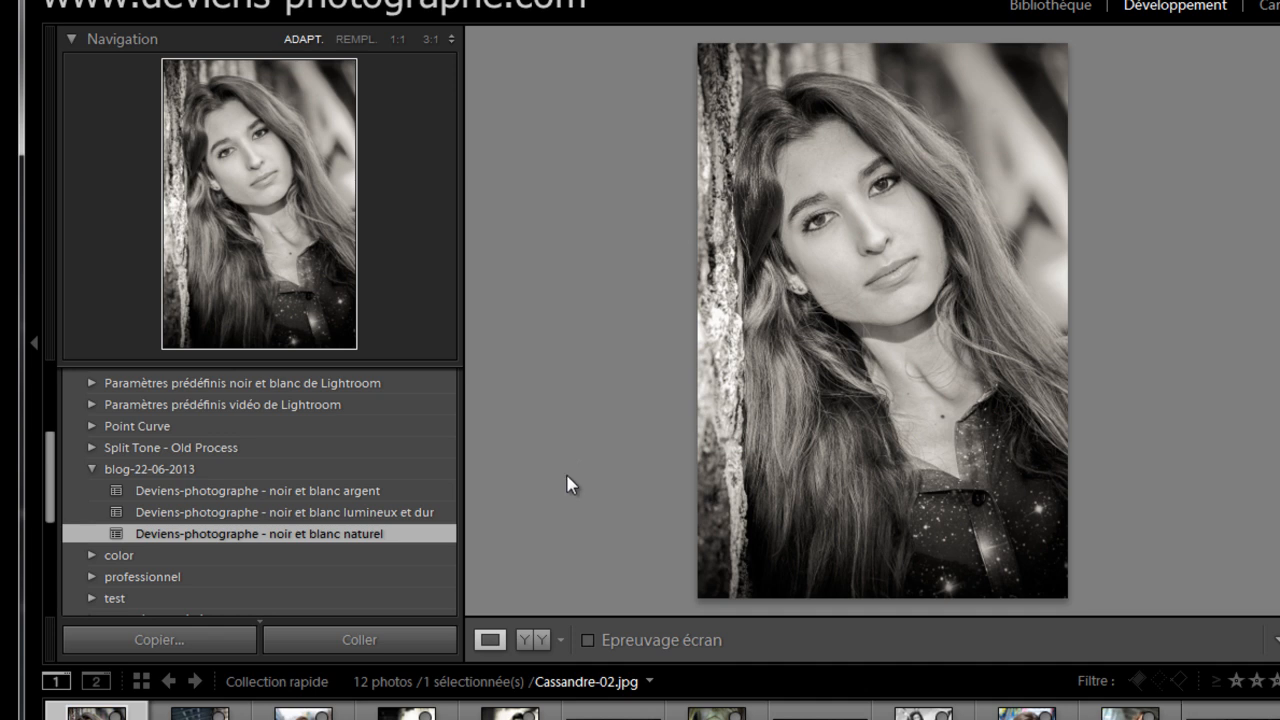
key(ctrl+z)
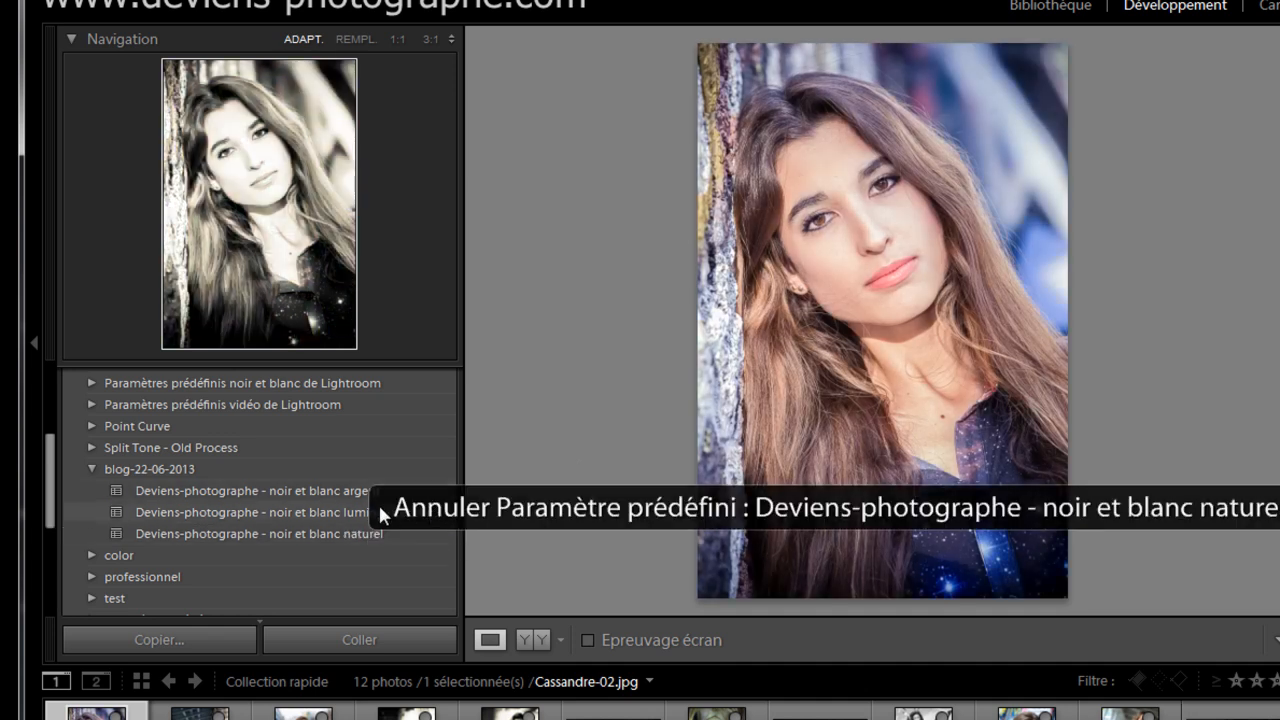
click(380, 511)
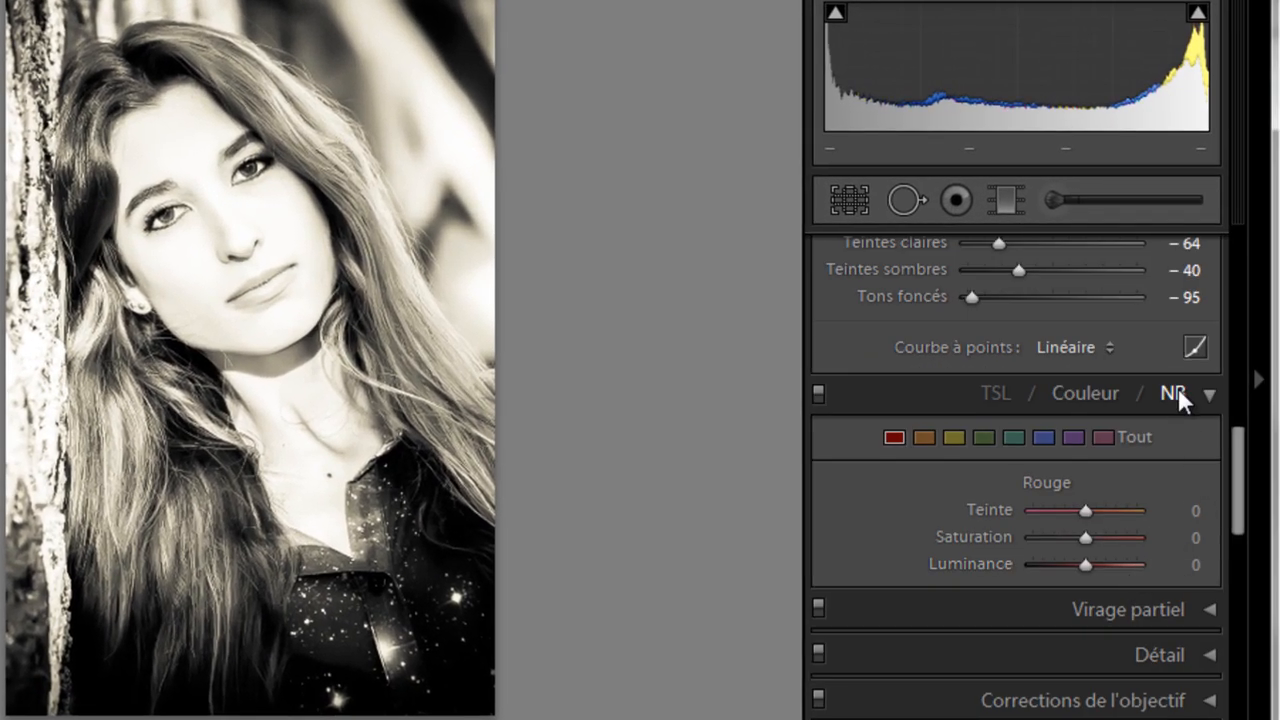
- Lower the red level to -24 in the black-and-white mix of the tree-trunk portrait
click(1179, 384)
click(1176, 384)
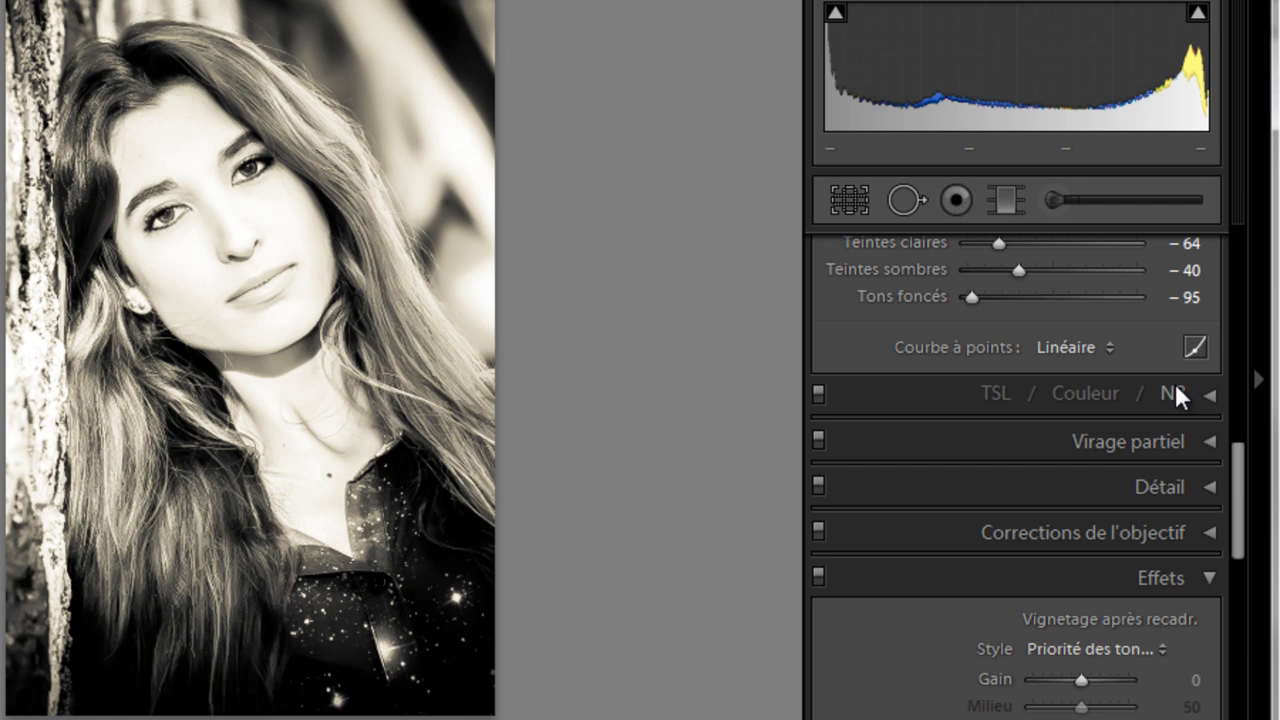
click(1172, 394)
mouse_move(1084, 461)
mouse_down()
mouse_move(1062, 468)
mouse_move(1074, 491)
mouse_move(1082, 470)
mouse_move(1070, 470)
mouse_up()
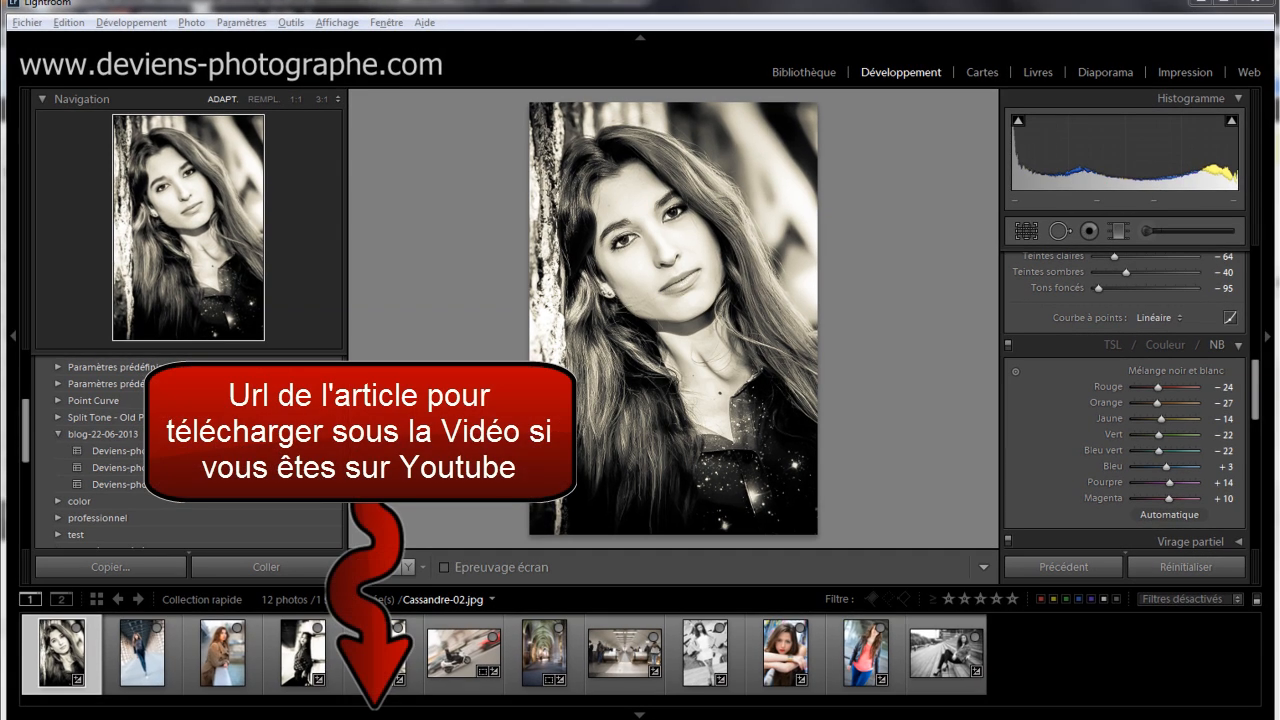
- Try the noir et blanc lumineux et dur, naturel and argent presets in turn on the scooter photo IMG_5810.CR2, undoing each
click(453, 656)
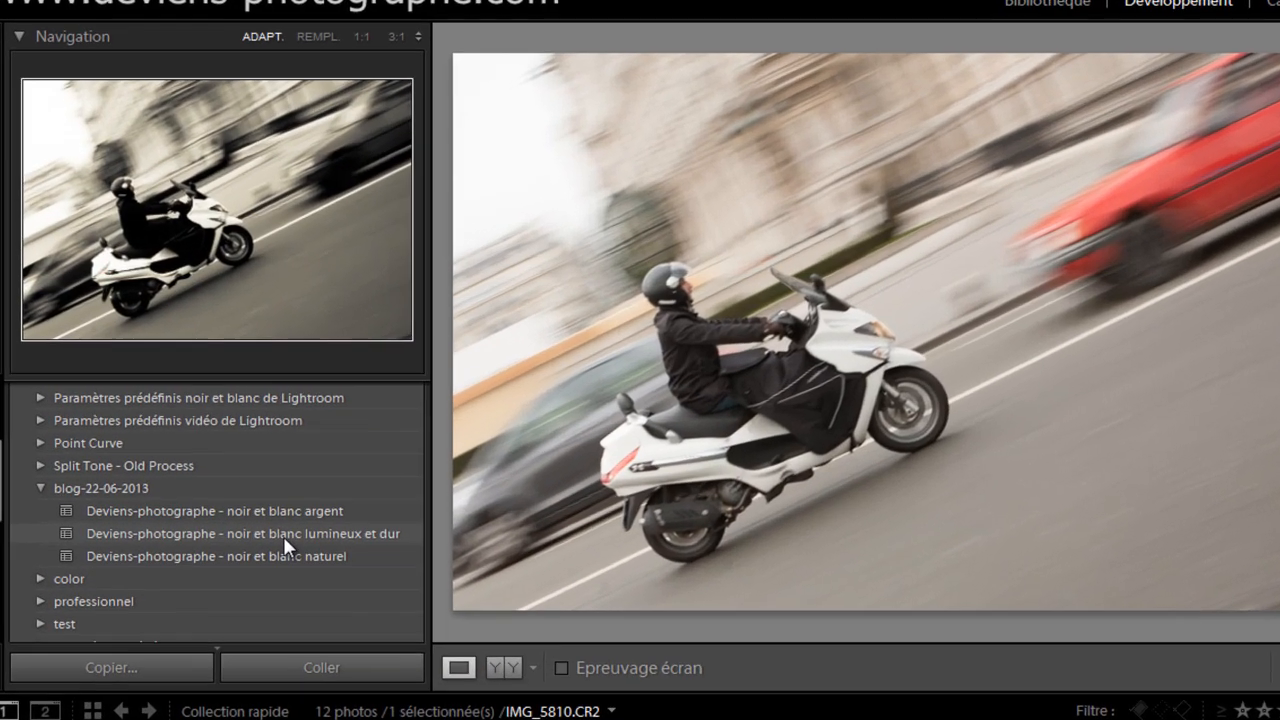
click(242, 474)
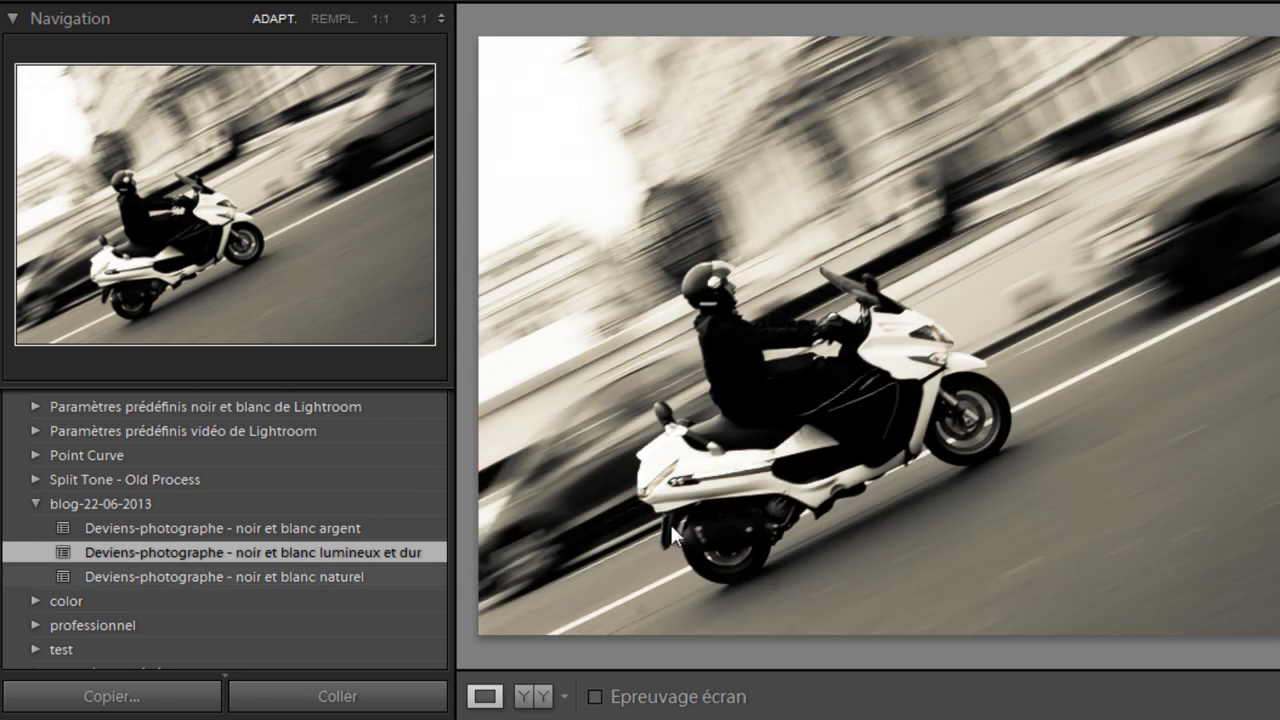
key(ctrl+z)
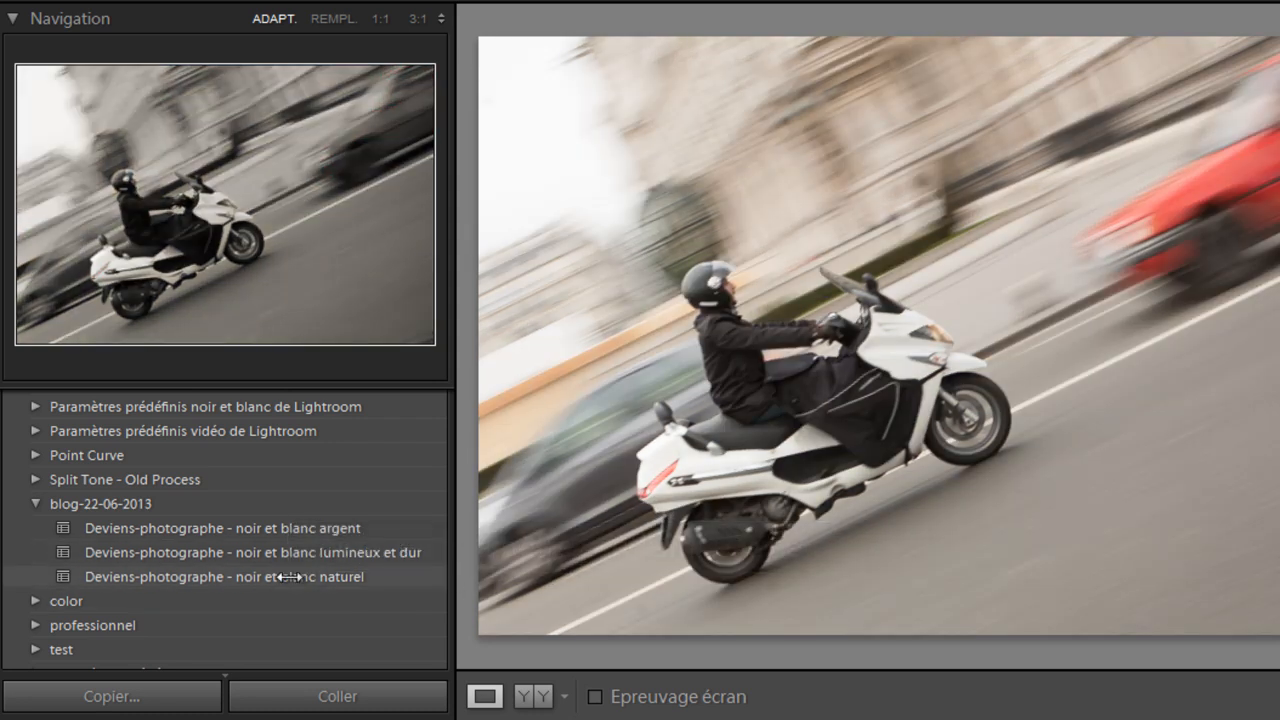
click(289, 576)
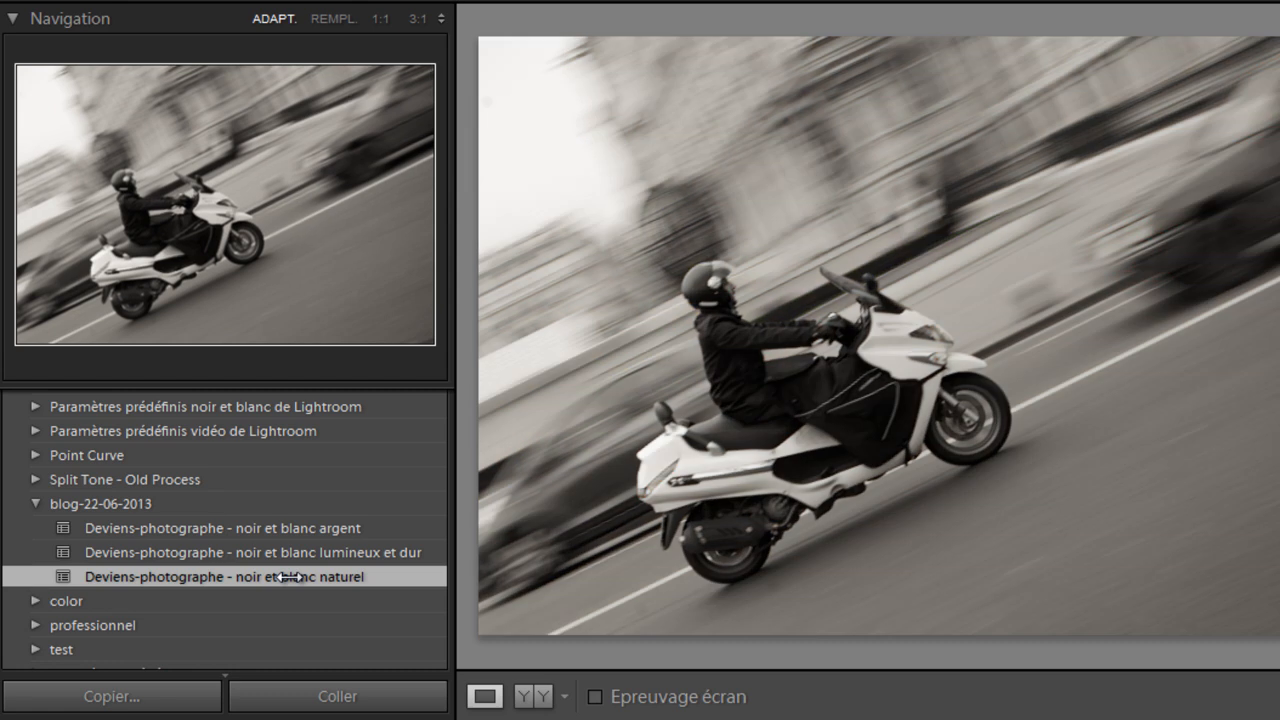
key(ctrl+z)
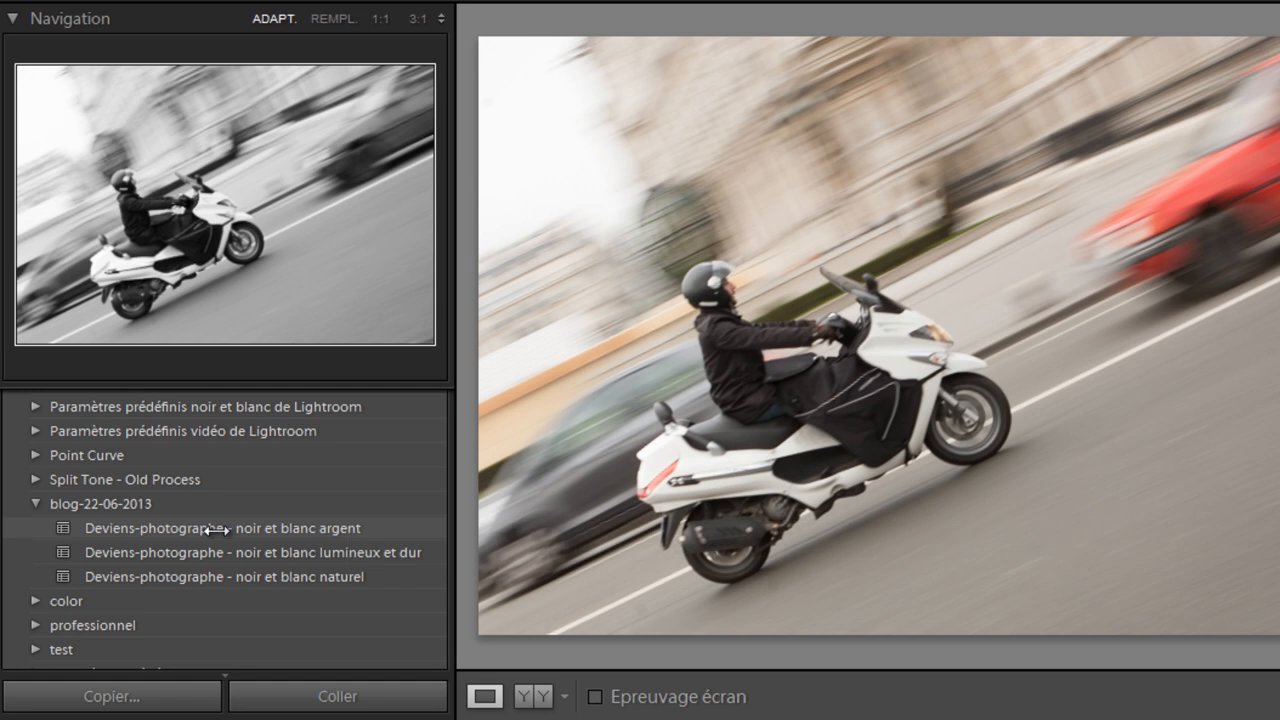
click(217, 529)
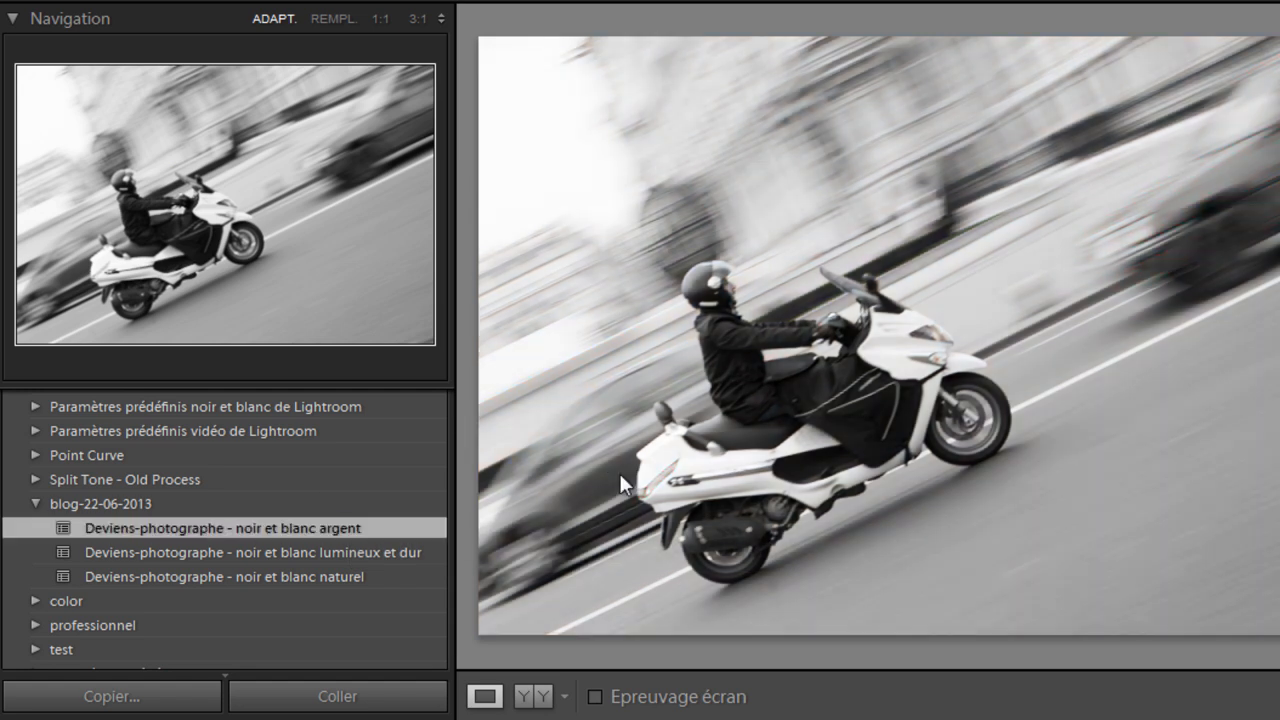
key(ctrl+z)
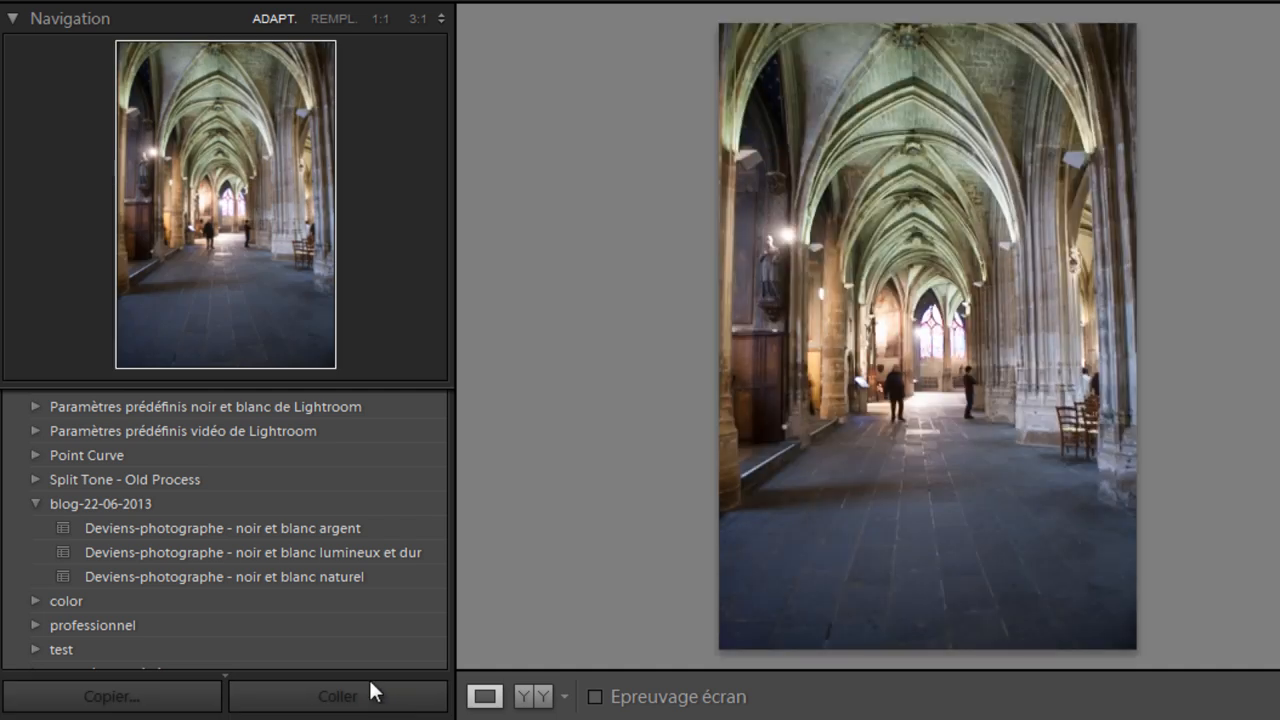
- Try the noir et blanc naturel, lumineux et dur and argent presets in turn on the vaulted church interior photo, undoing each
mouse_move(325, 576)
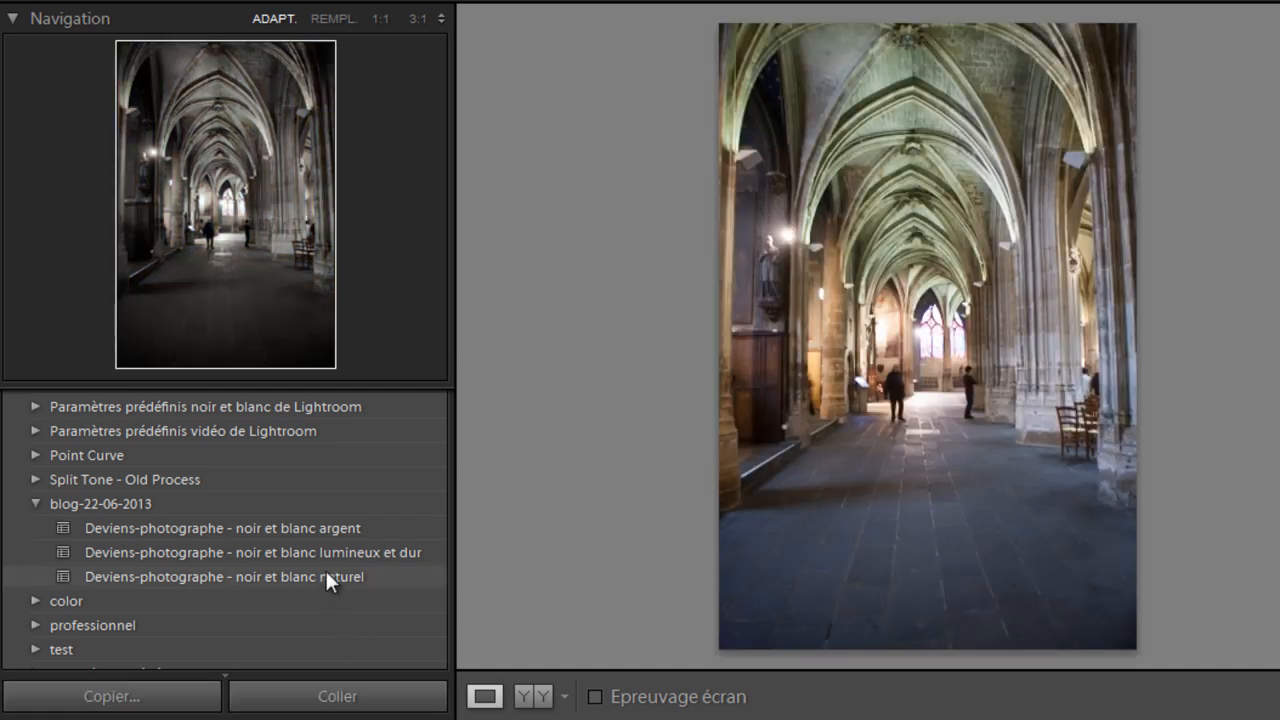
click(326, 578)
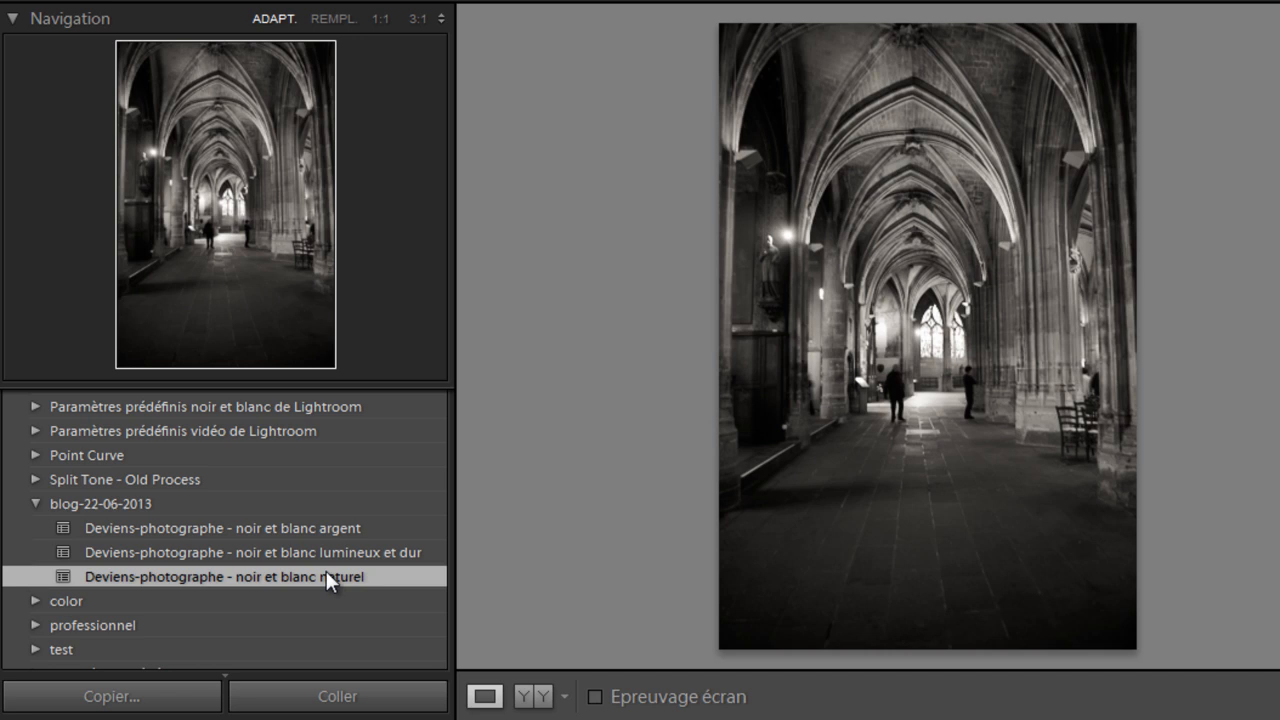
key(ctrl+z)
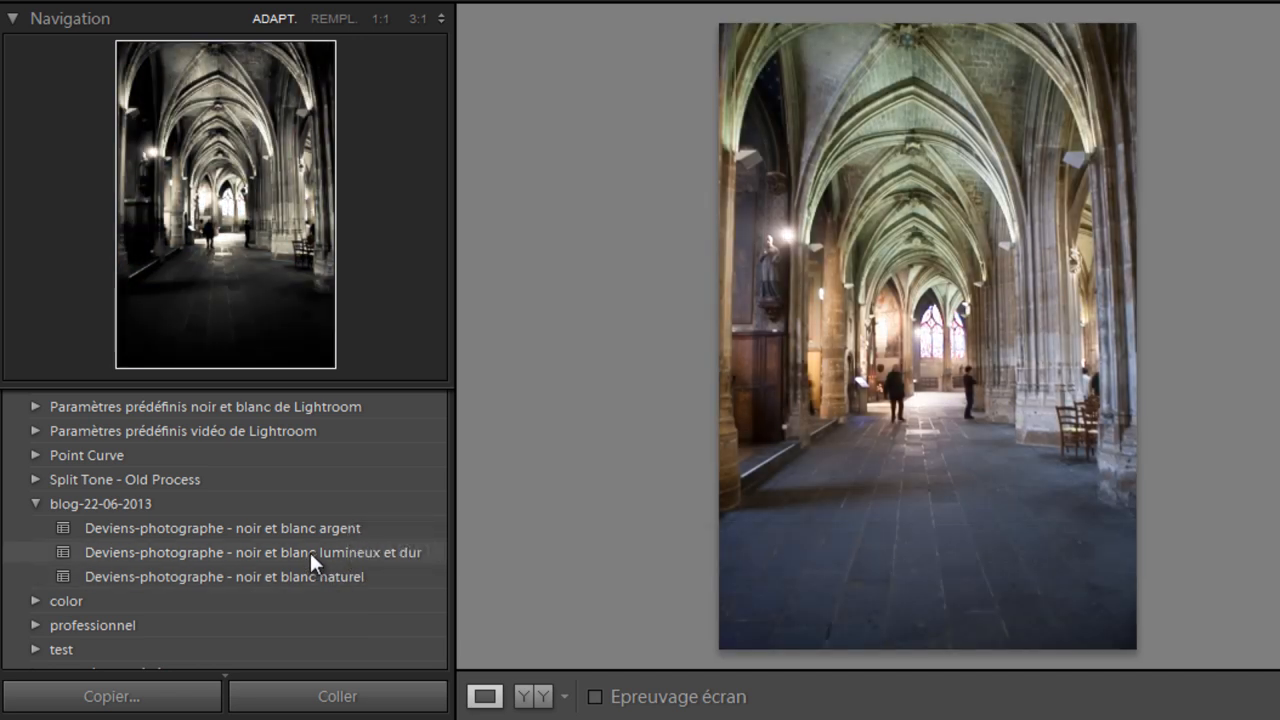
click(310, 552)
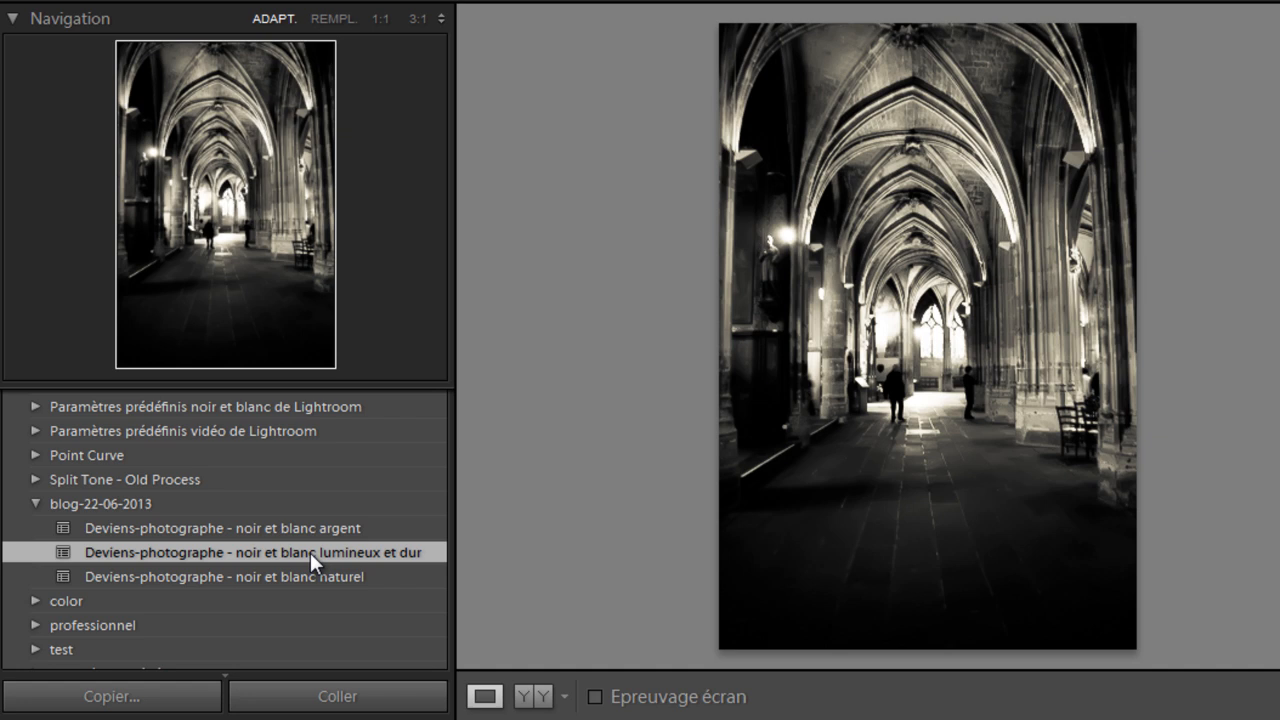
key(ctrl+z)
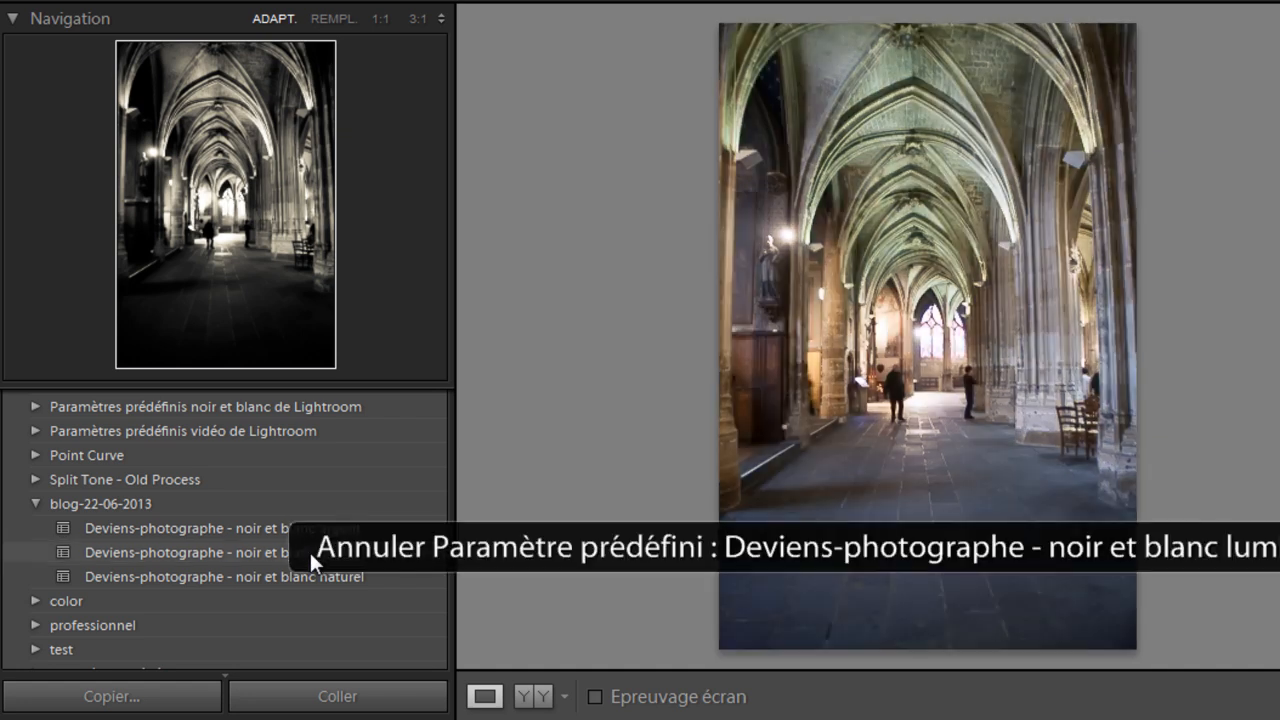
click(263, 527)
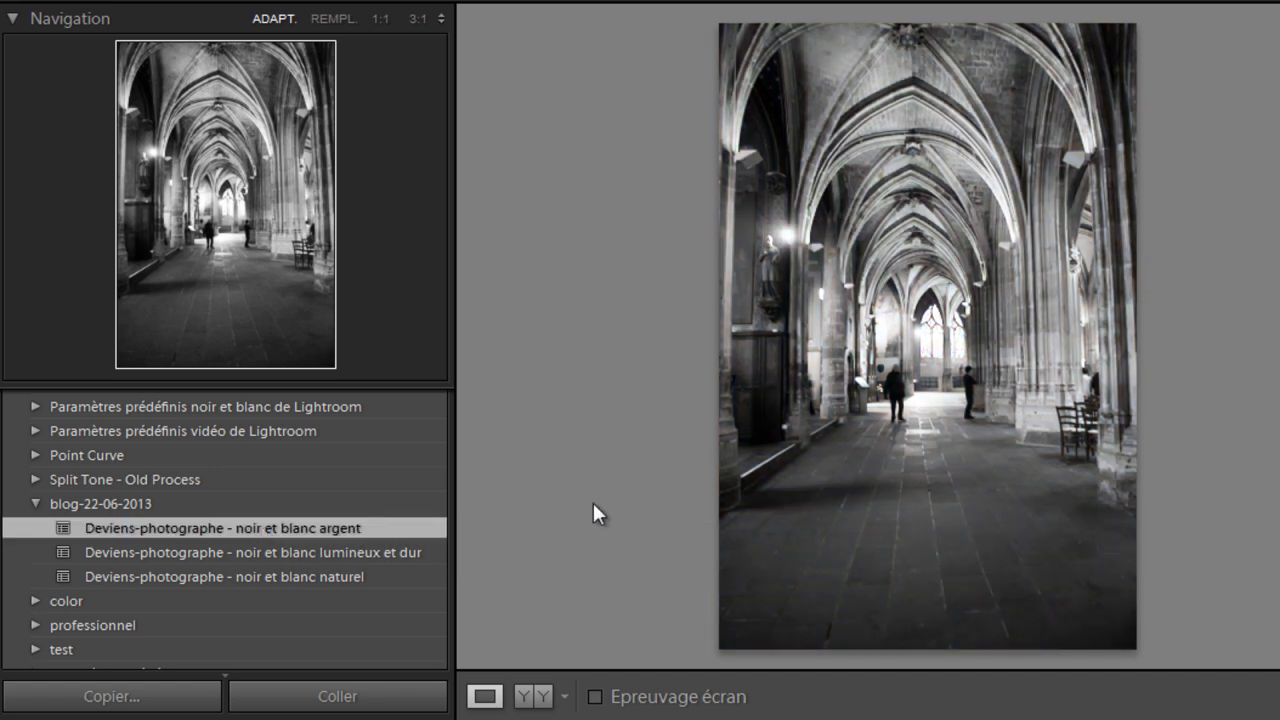
key(ctrl+z)
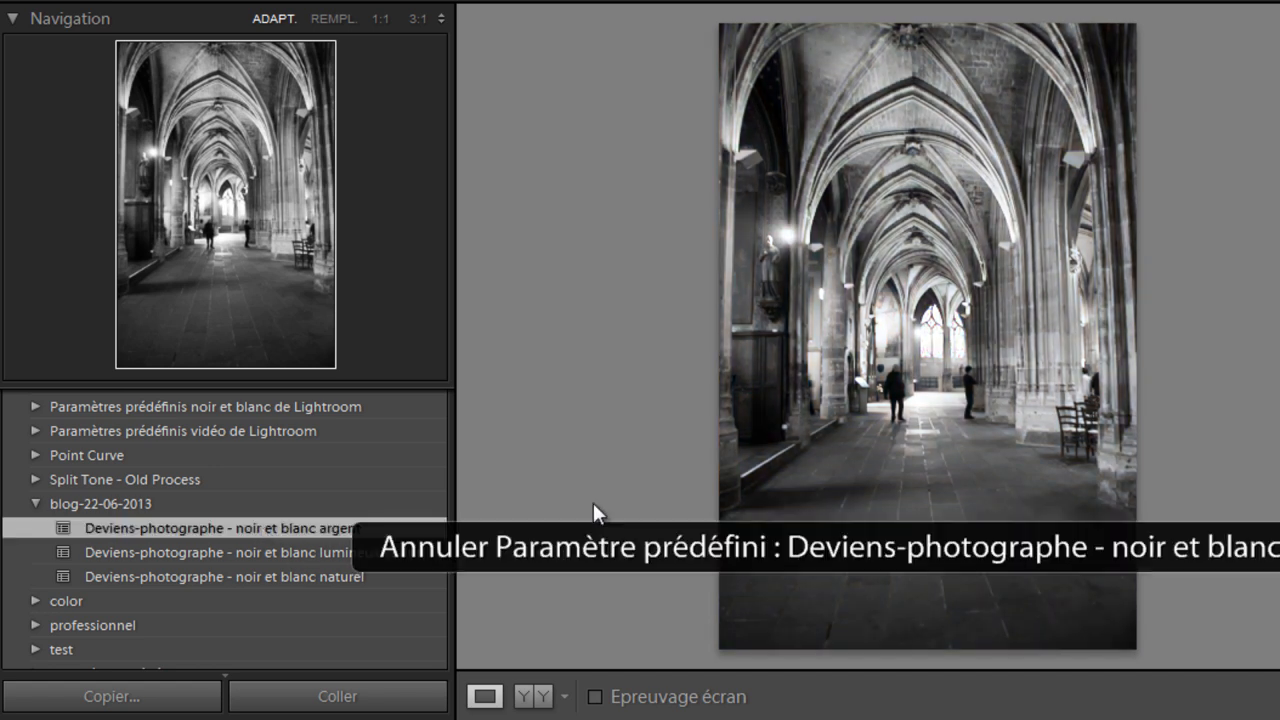